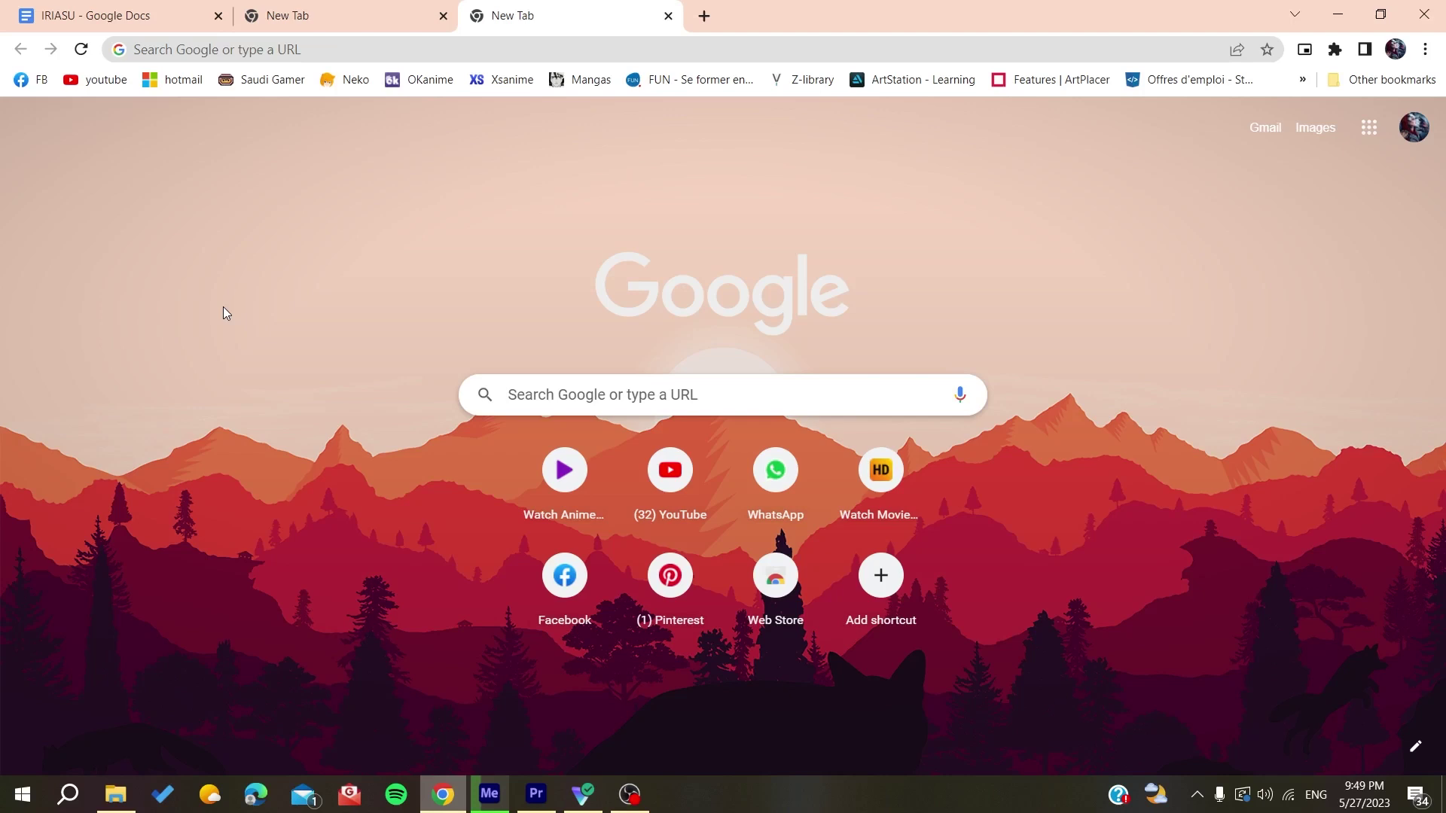
Step: Search Google for 'docusign' and open the DocuSign website from the results
click(118, 53)
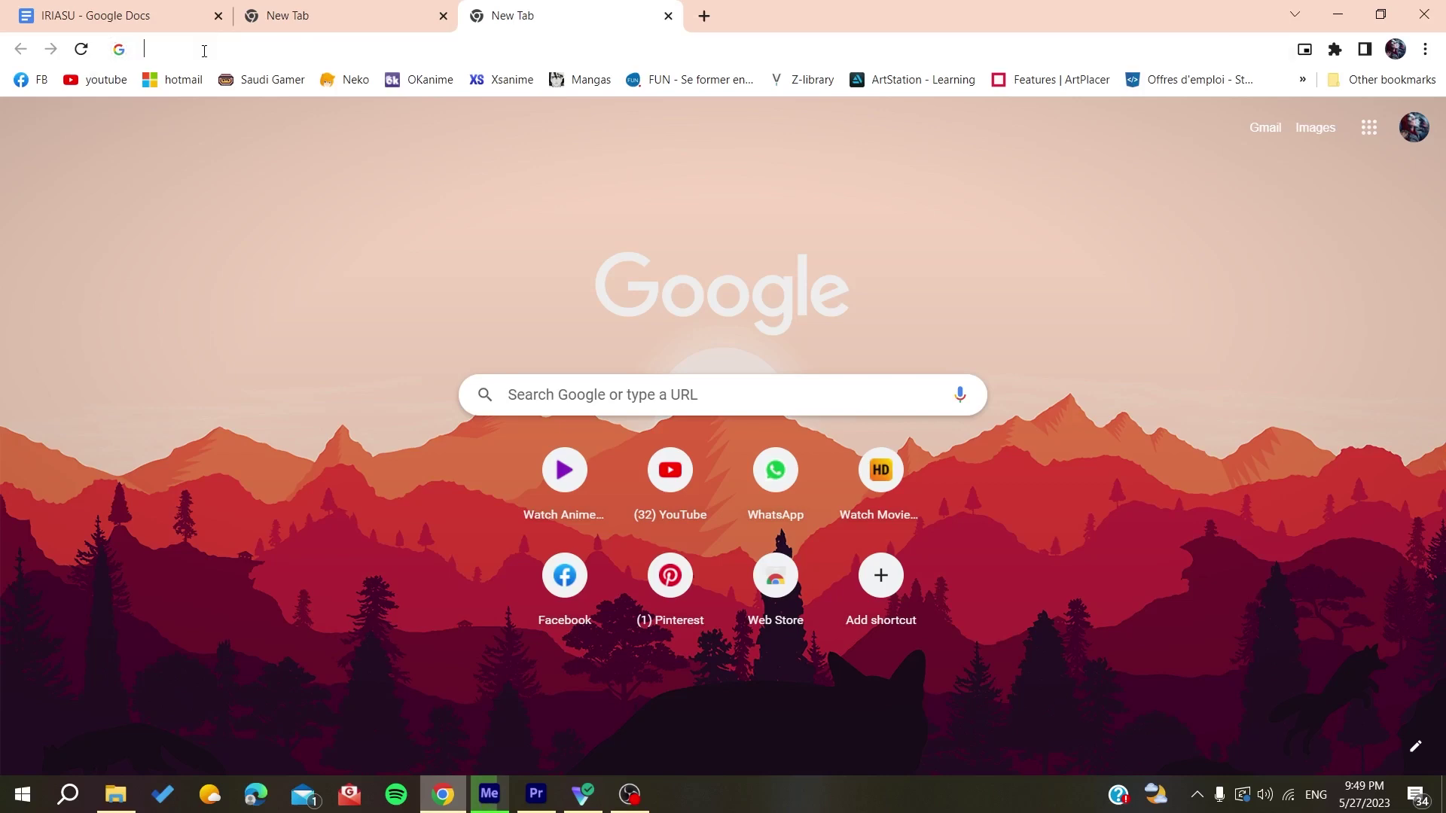
text(d)
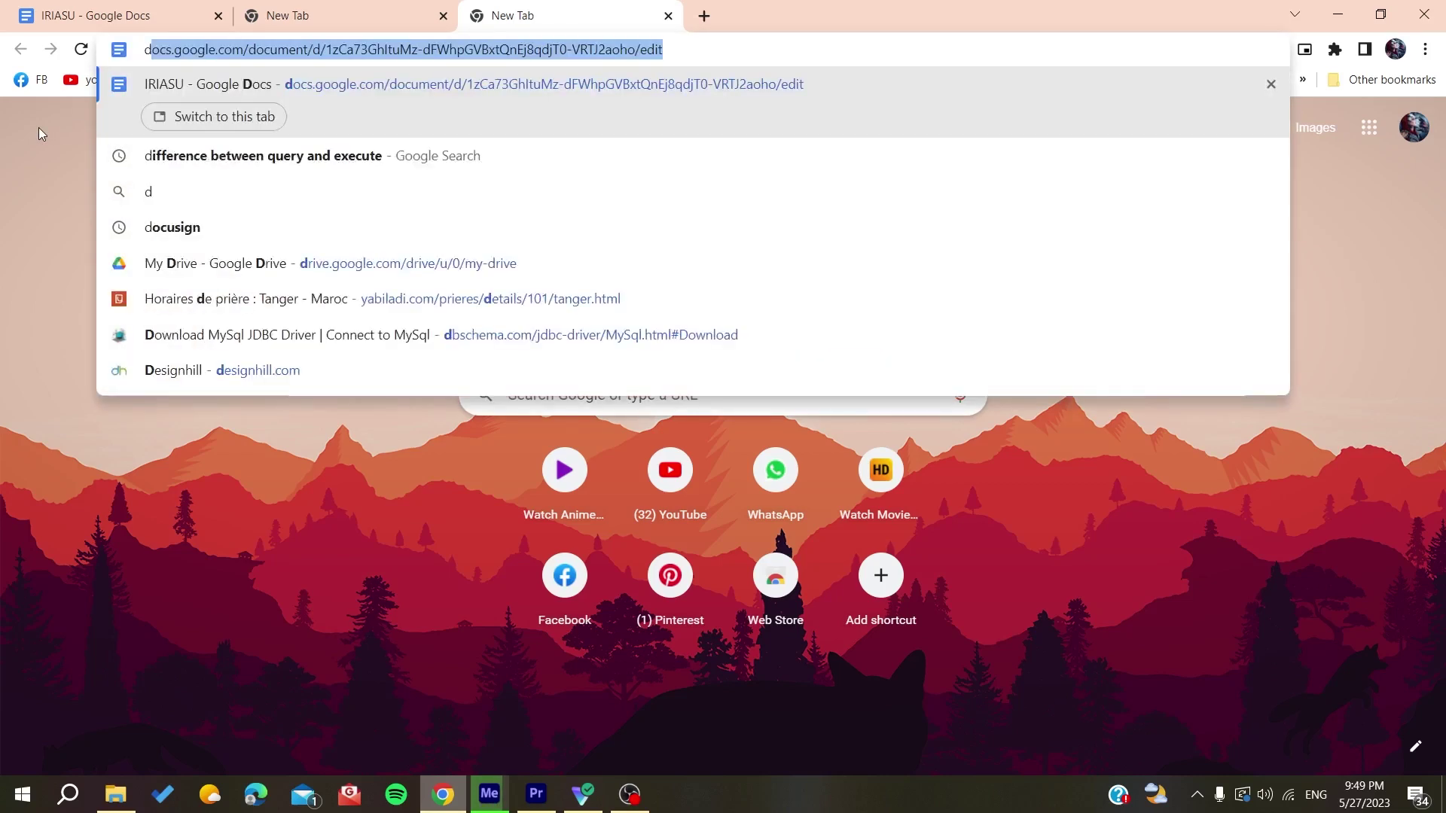
text(oc)
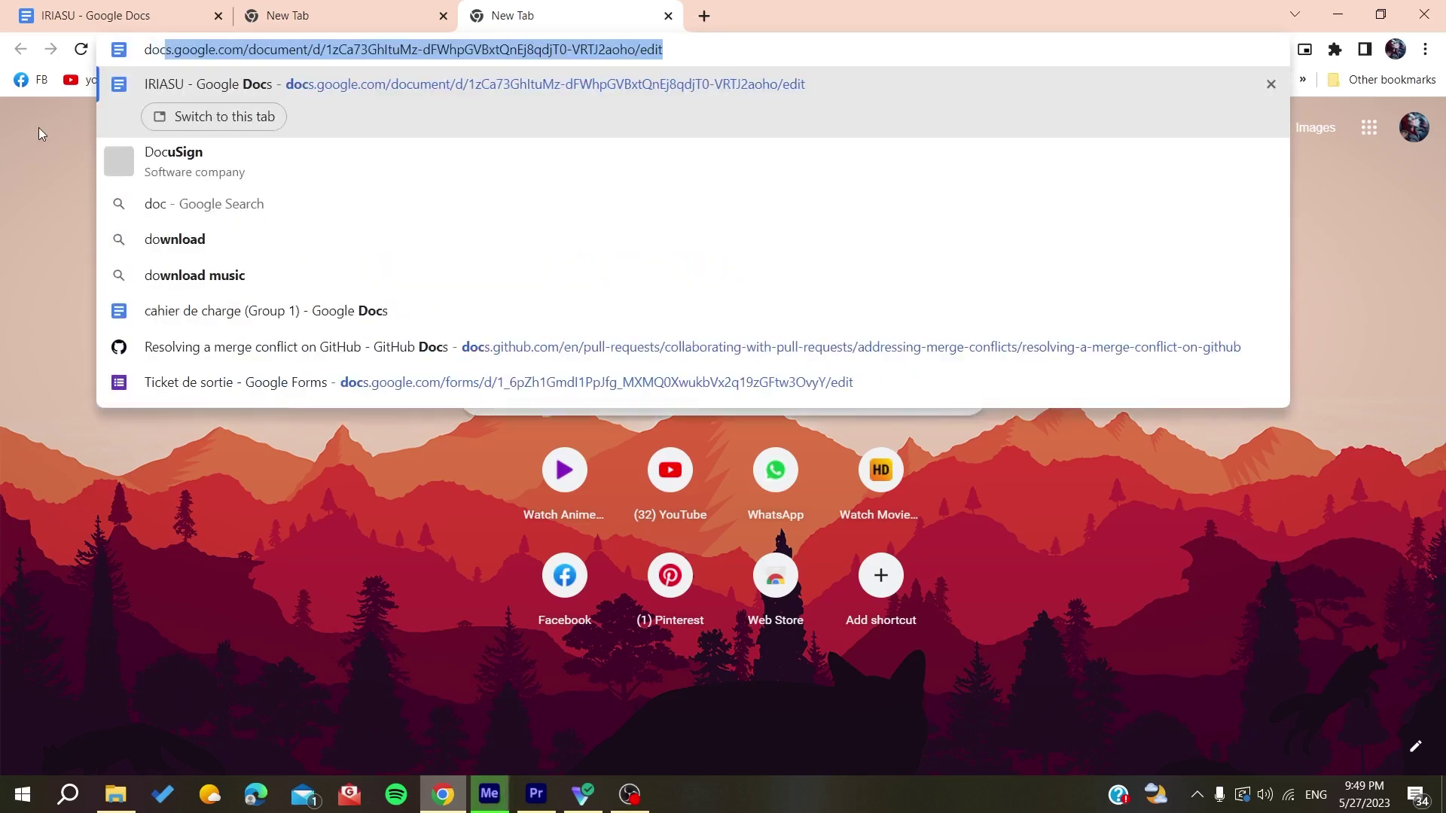
text(us)
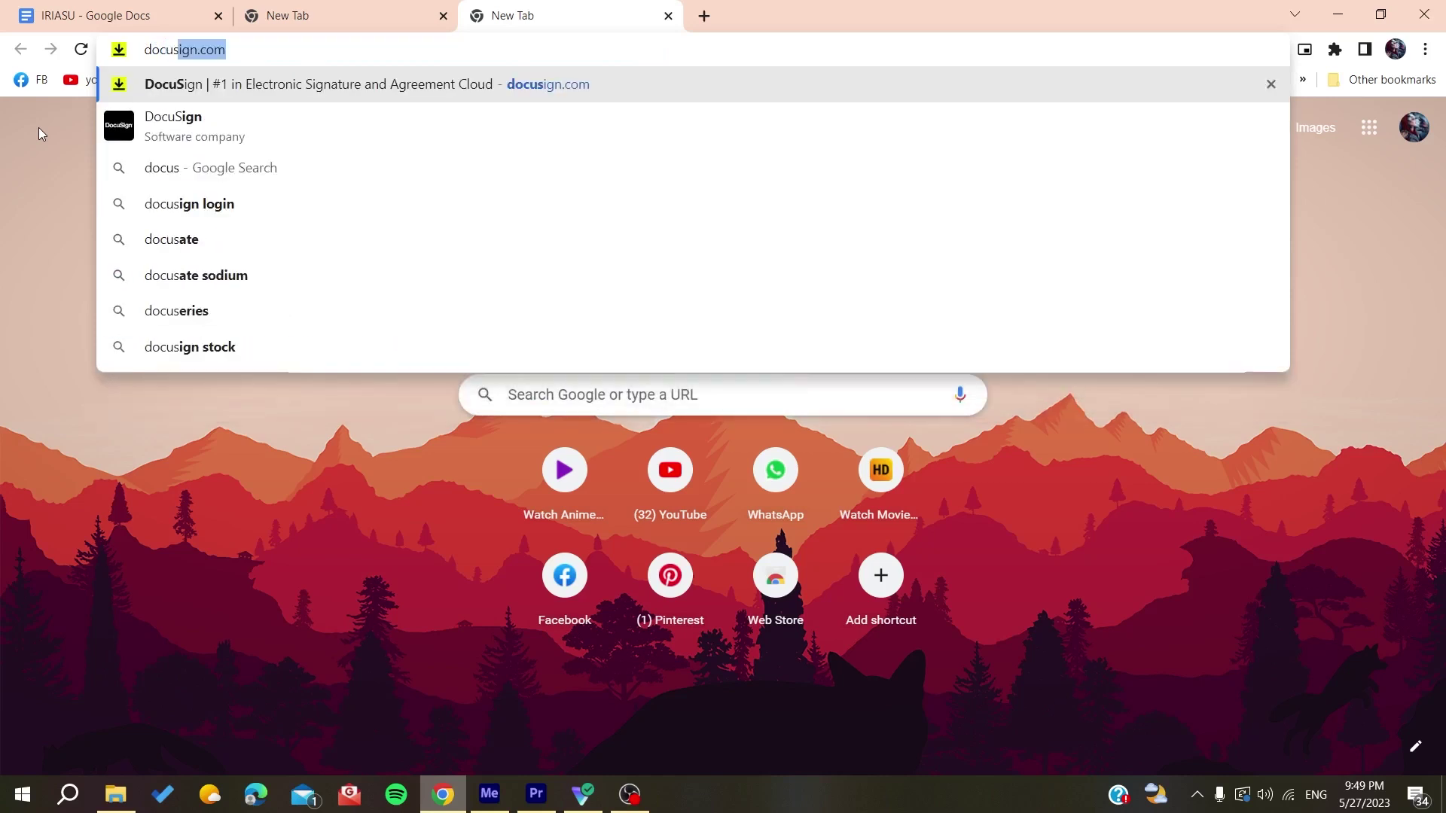
key(Right)
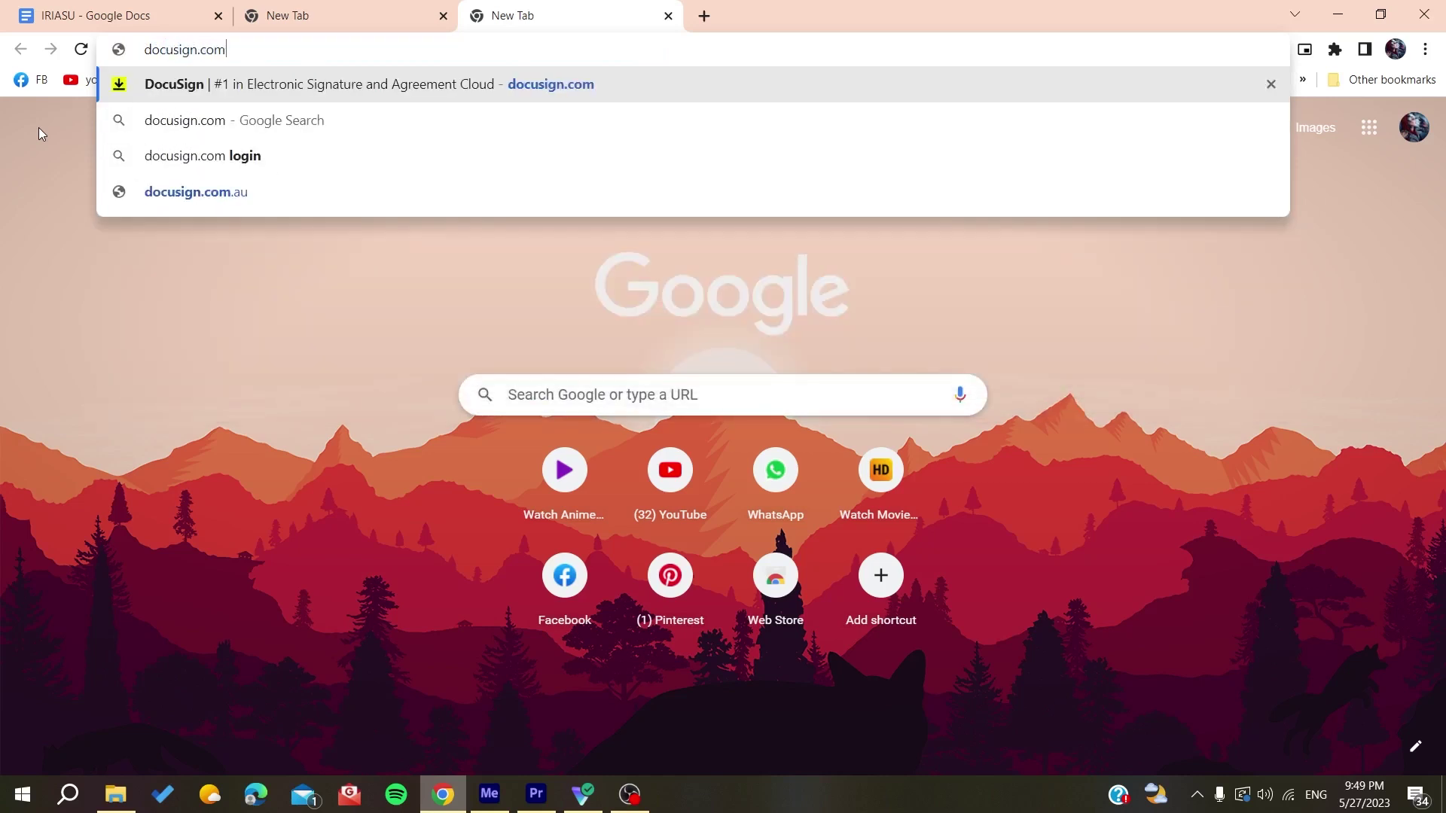
drag(255, 51, 144, 57)
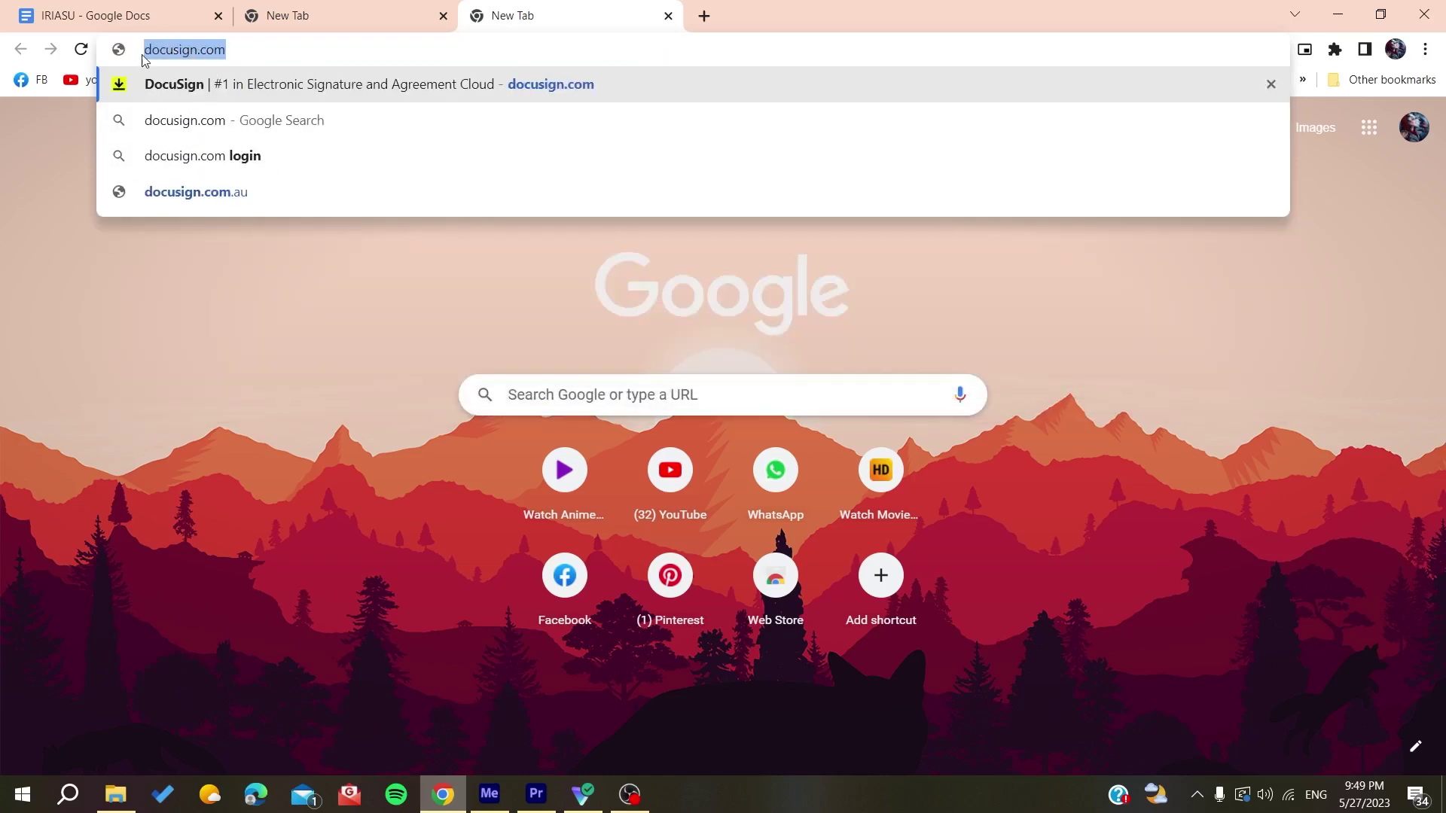
click(272, 50)
key(BackSpace)
key(BackSpace)
key(BackSpace)
key(Return)
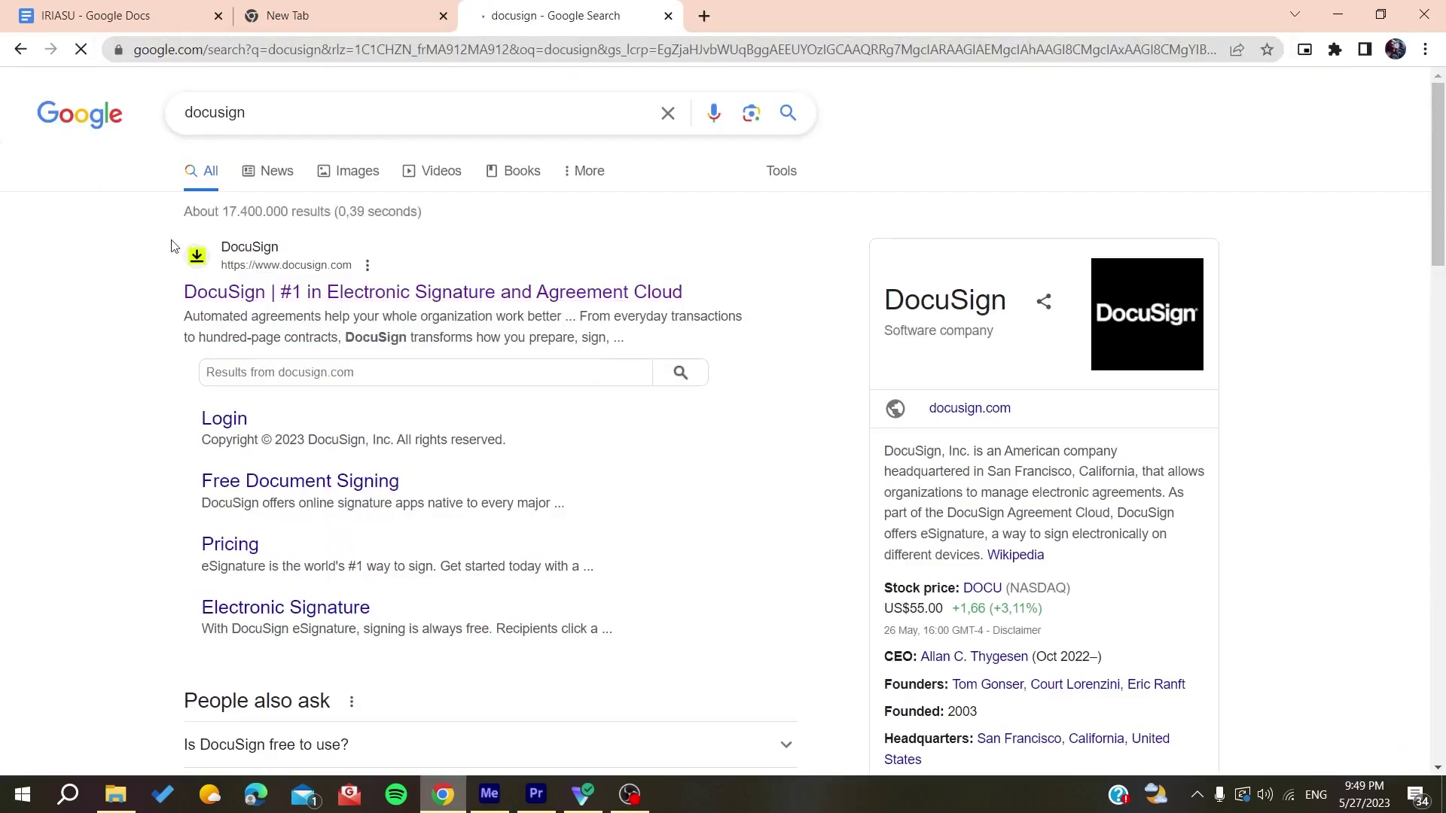
drag(174, 243, 385, 263)
click(384, 263)
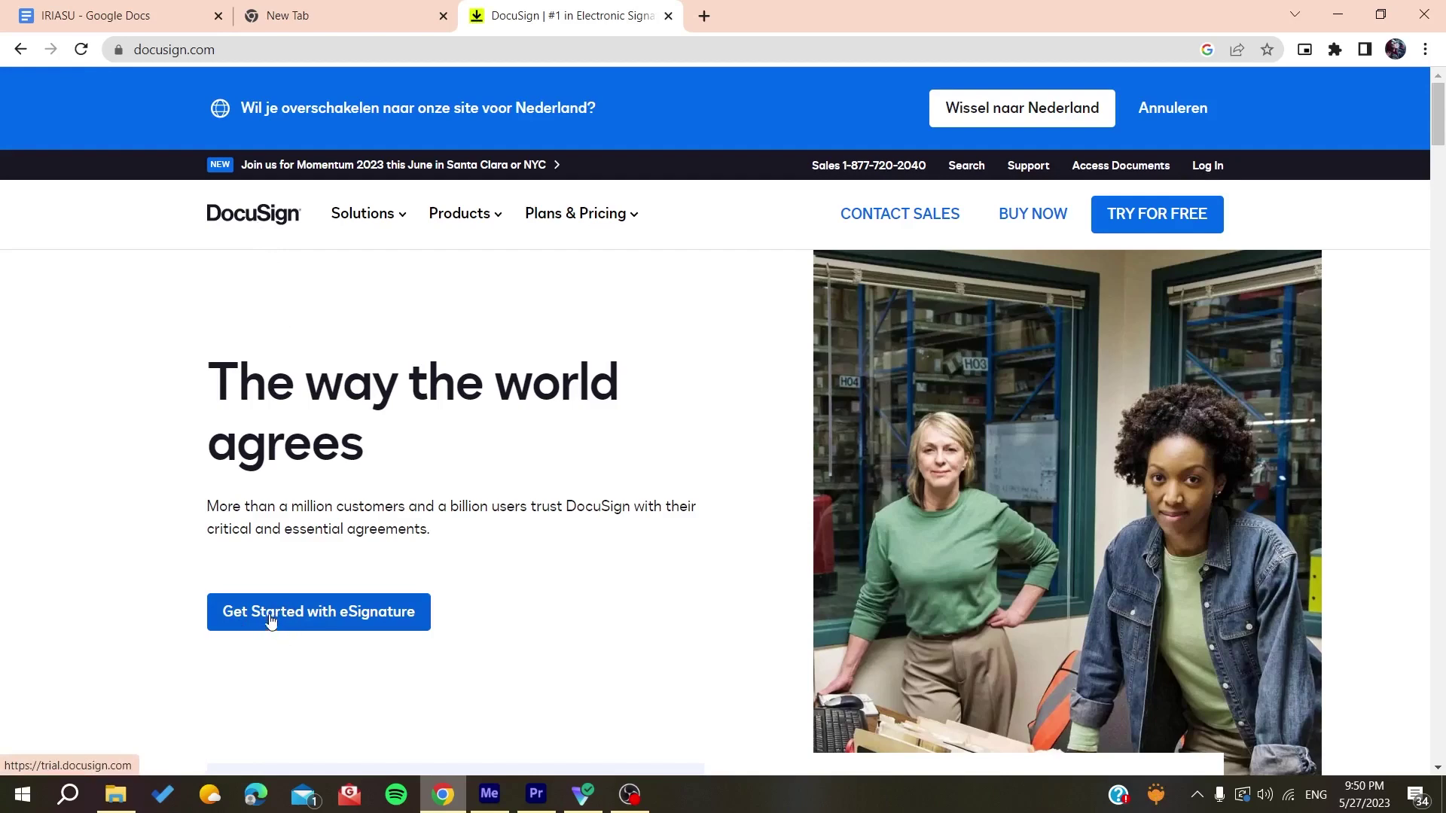
Step: Start the free eSignature trial, agree to marketing emails and accept all cookies
click(303, 615)
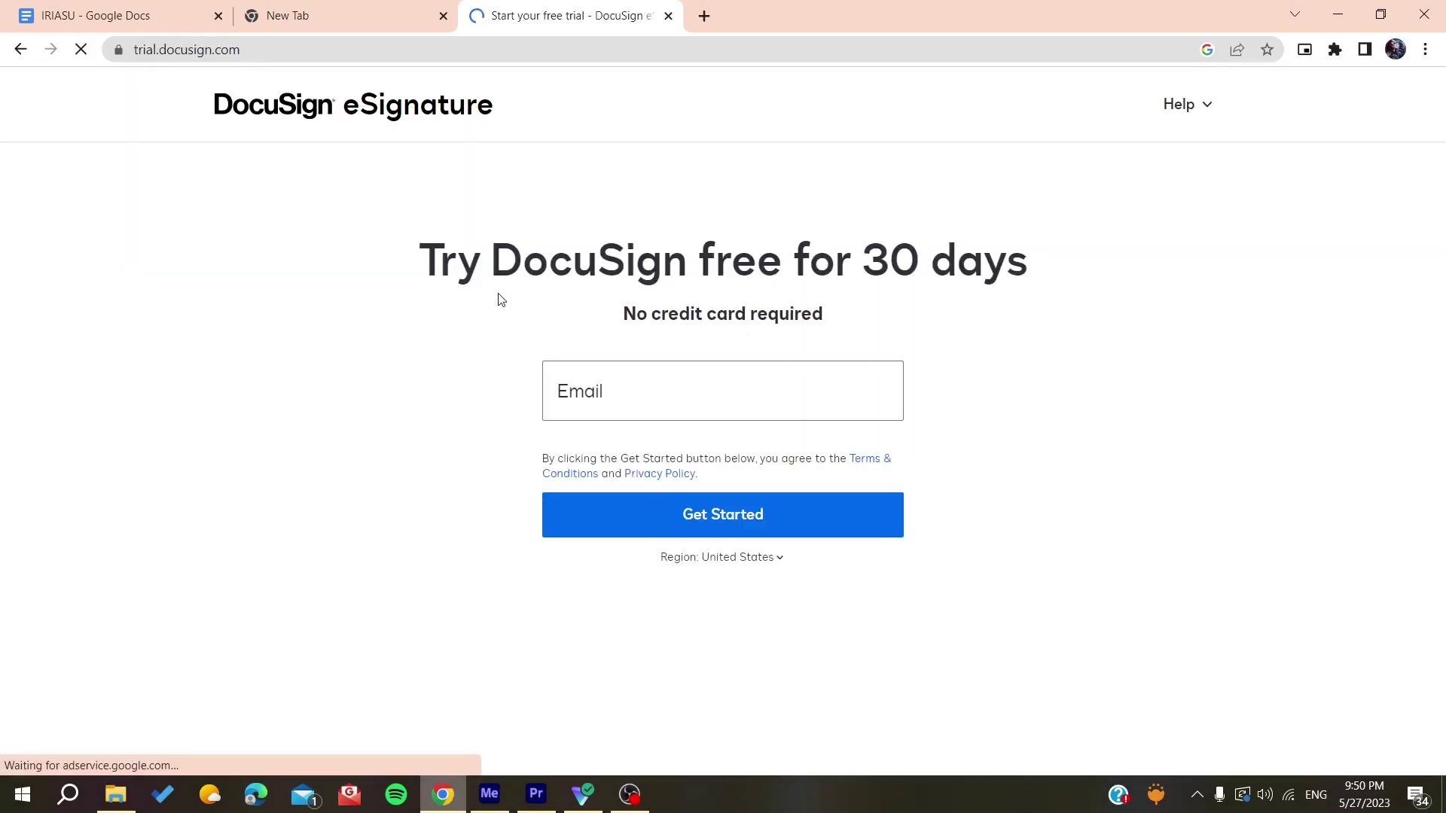
click(637, 395)
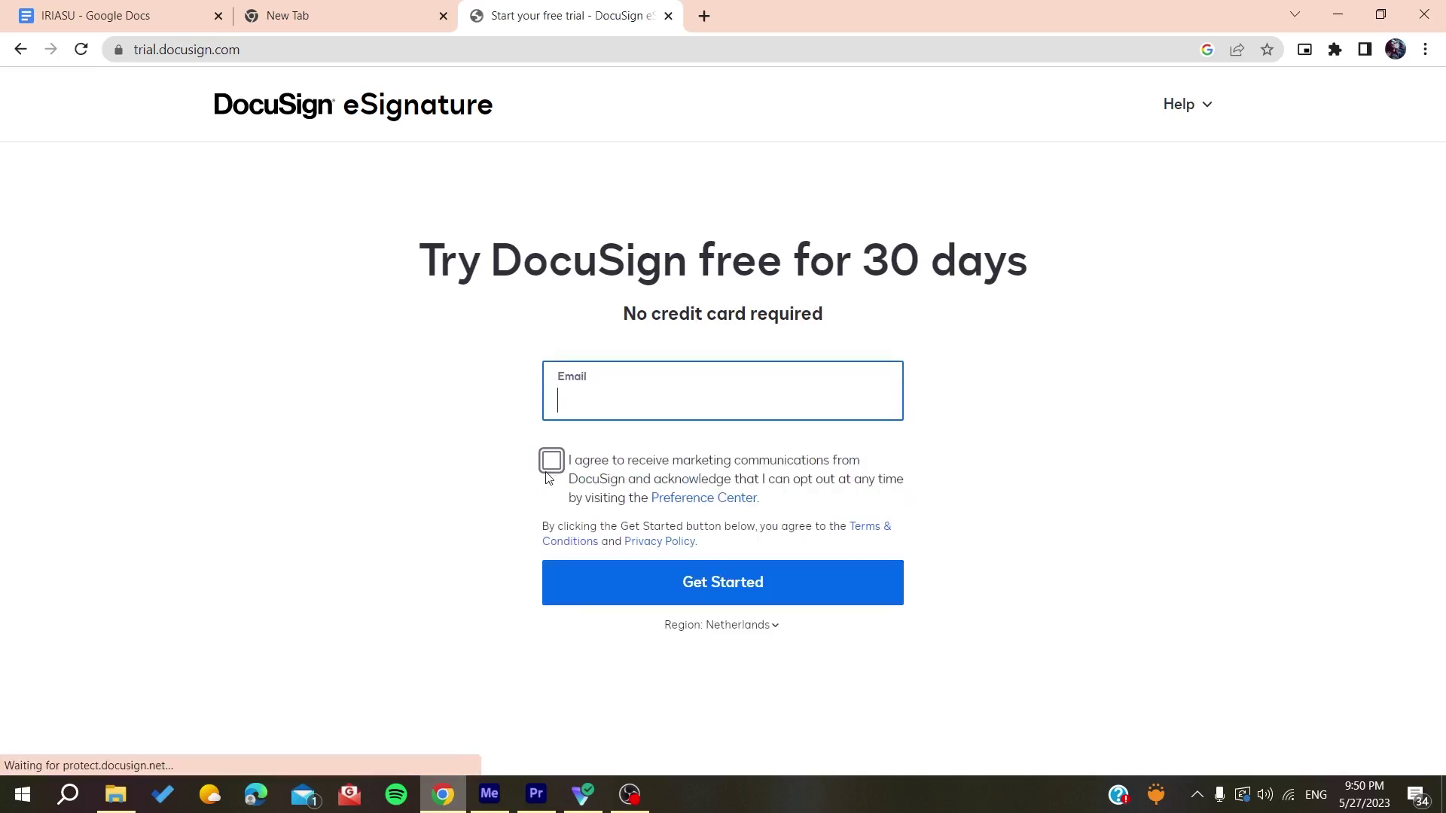
click(551, 459)
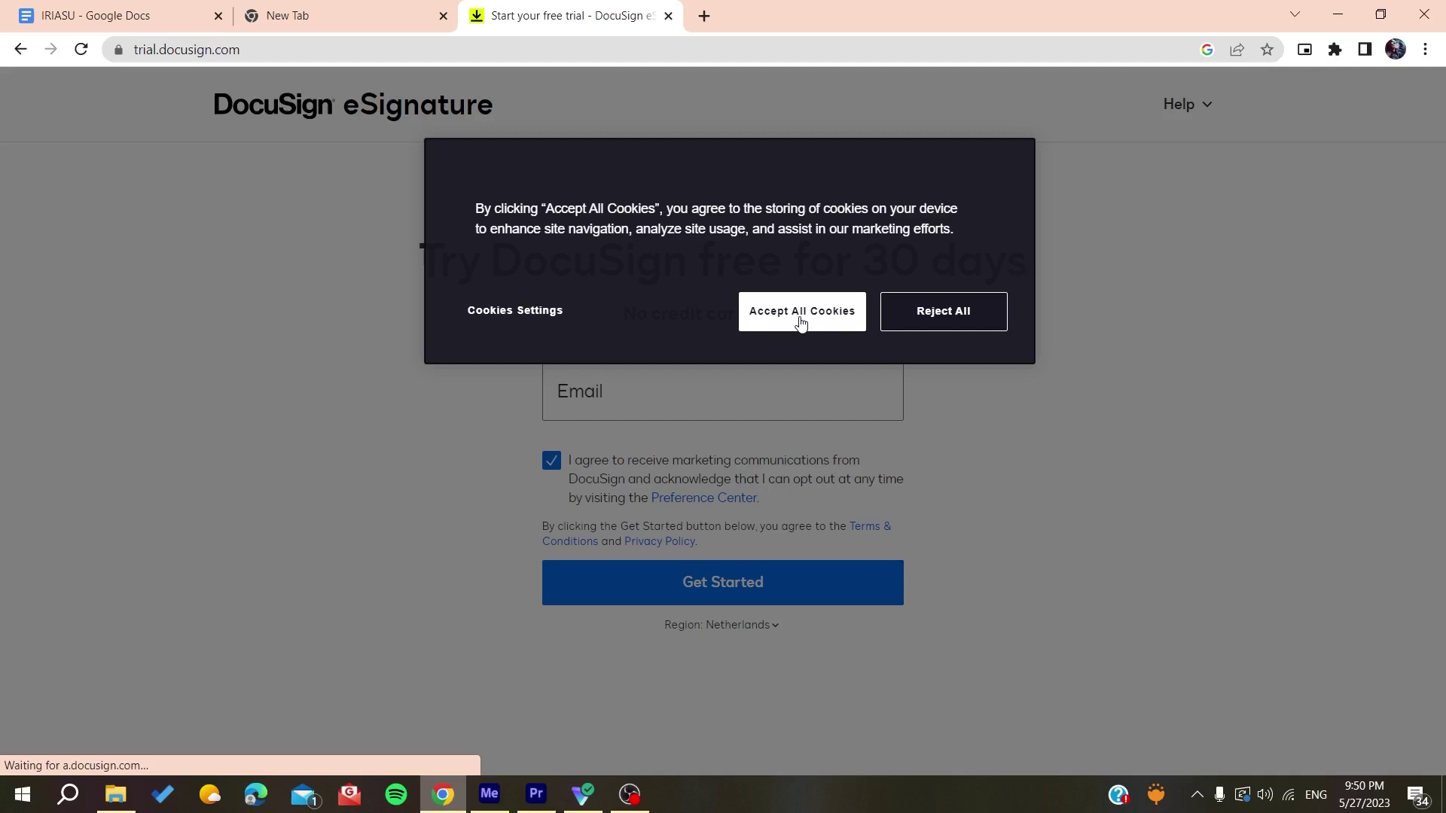
click(802, 315)
Step: Enter and correct the Gmail address, then submit it to start the trial
click(638, 415)
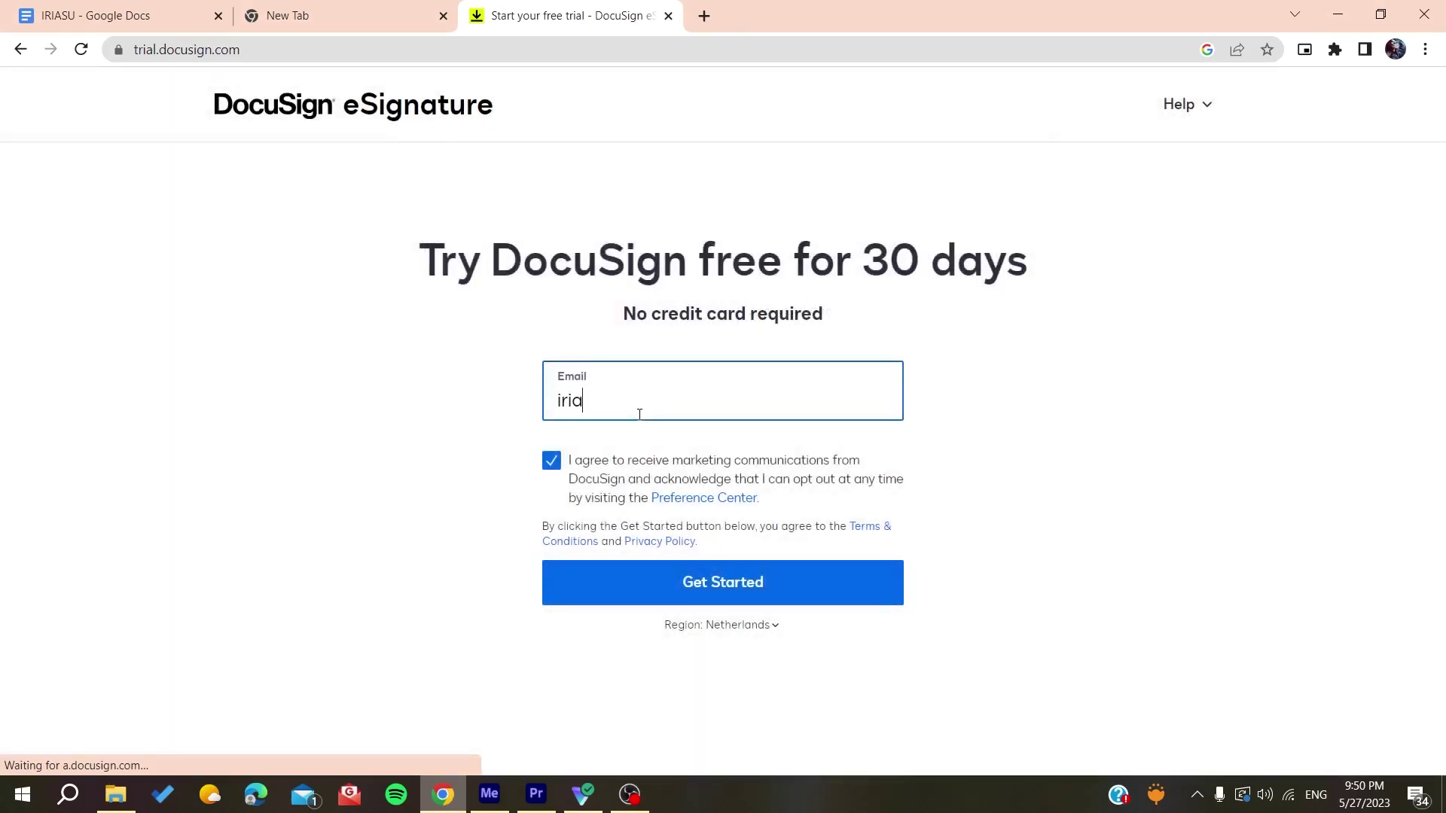
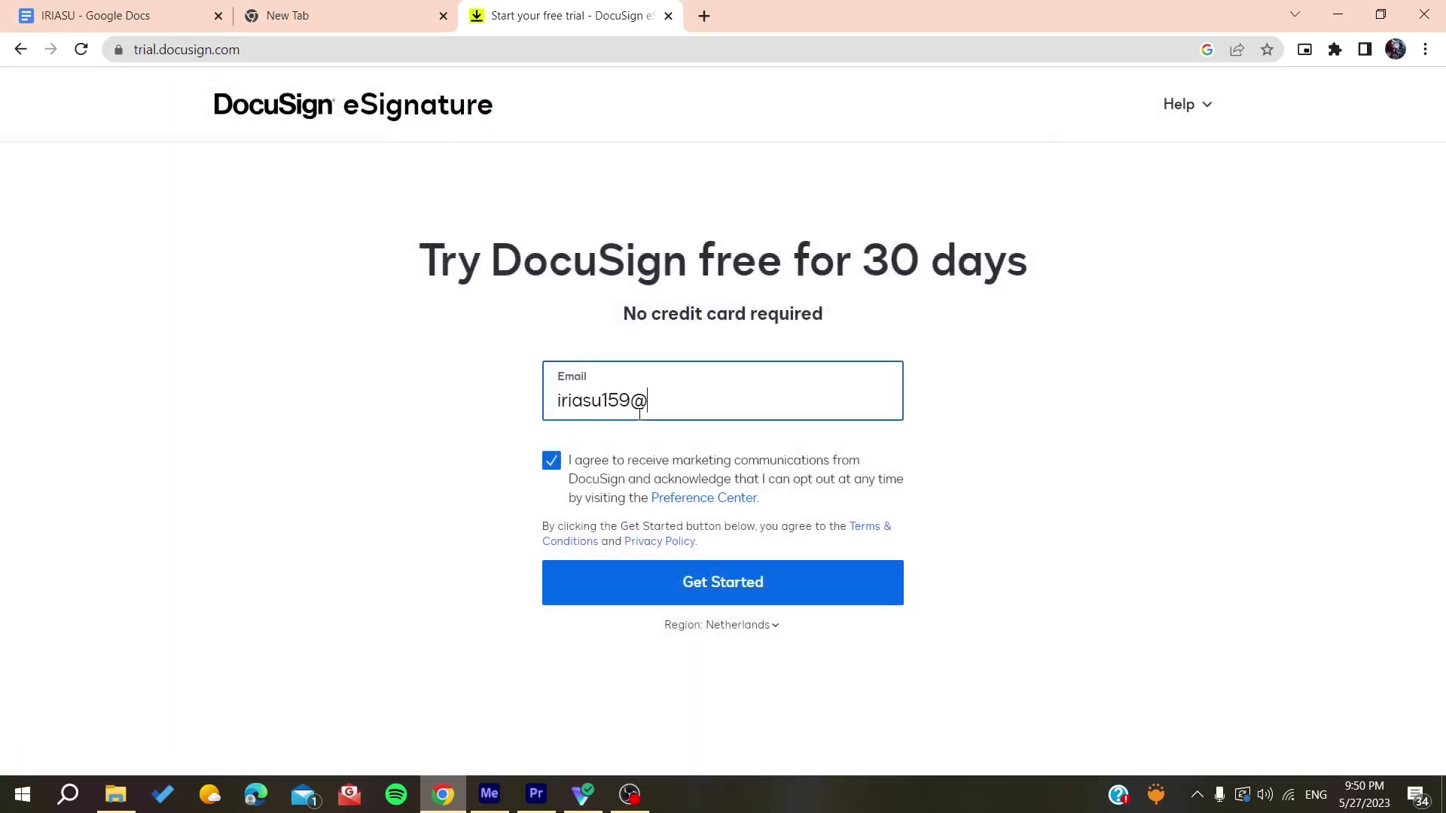
key(Return)
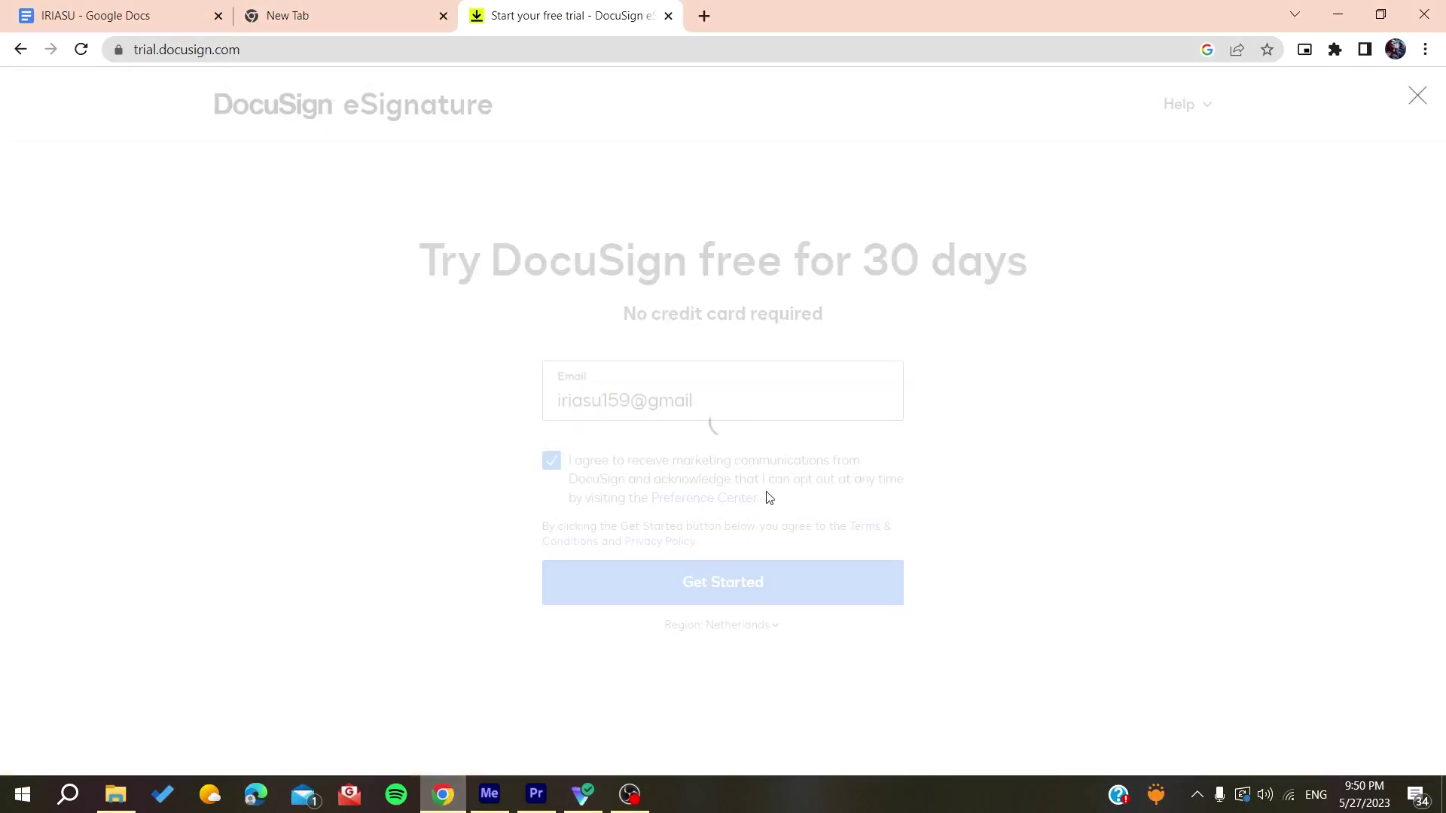
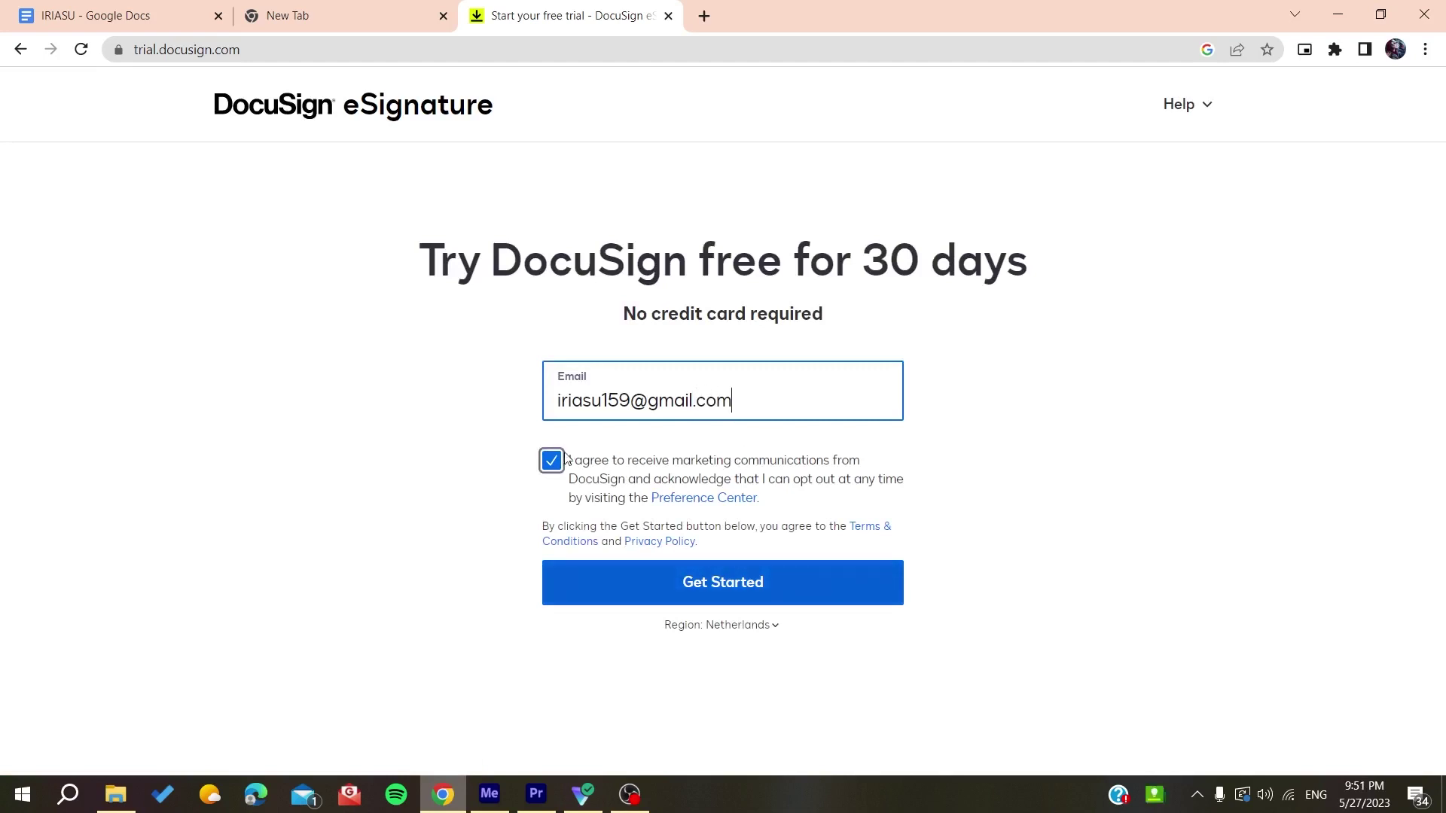
click(687, 594)
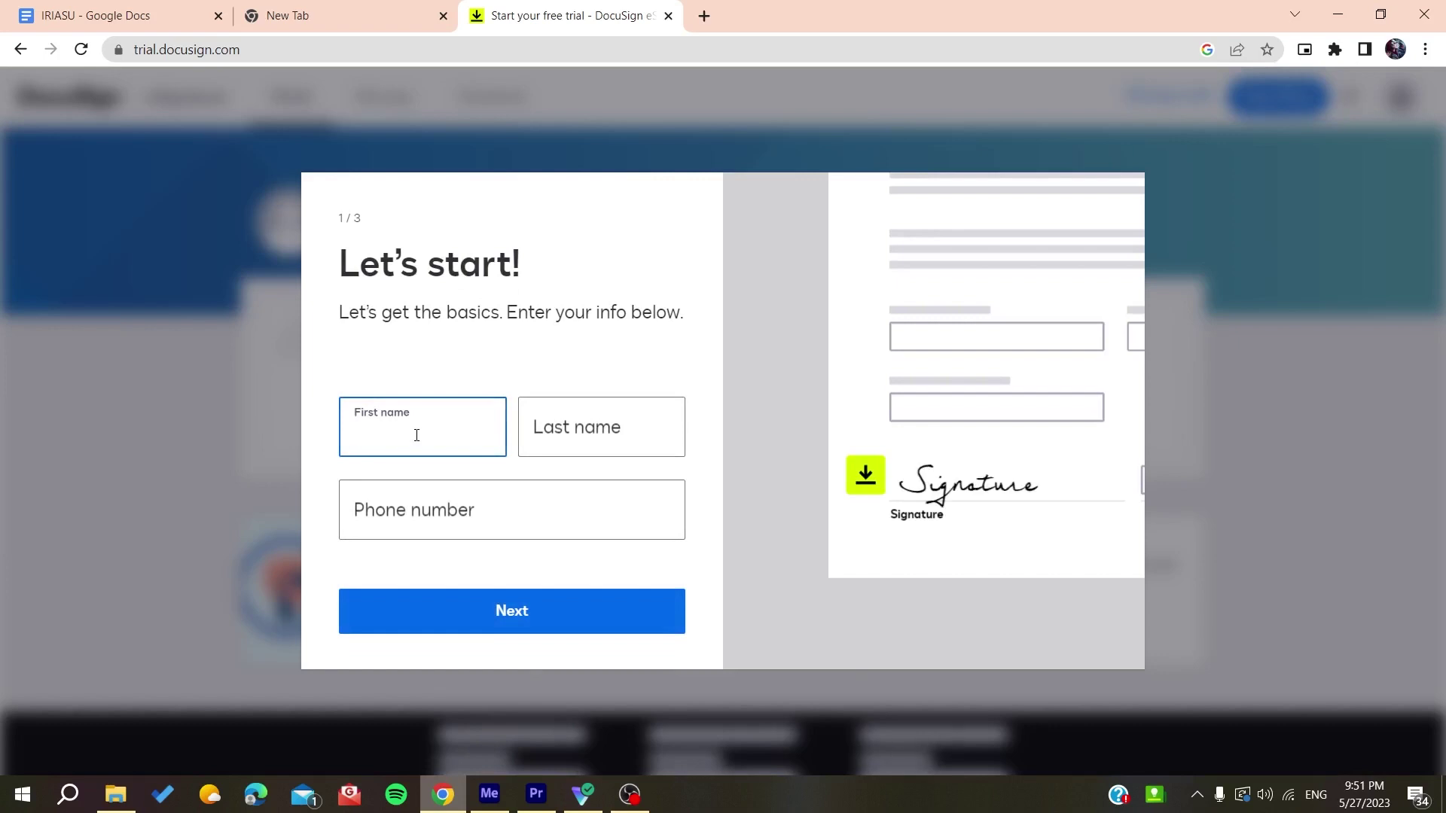
text(aer)
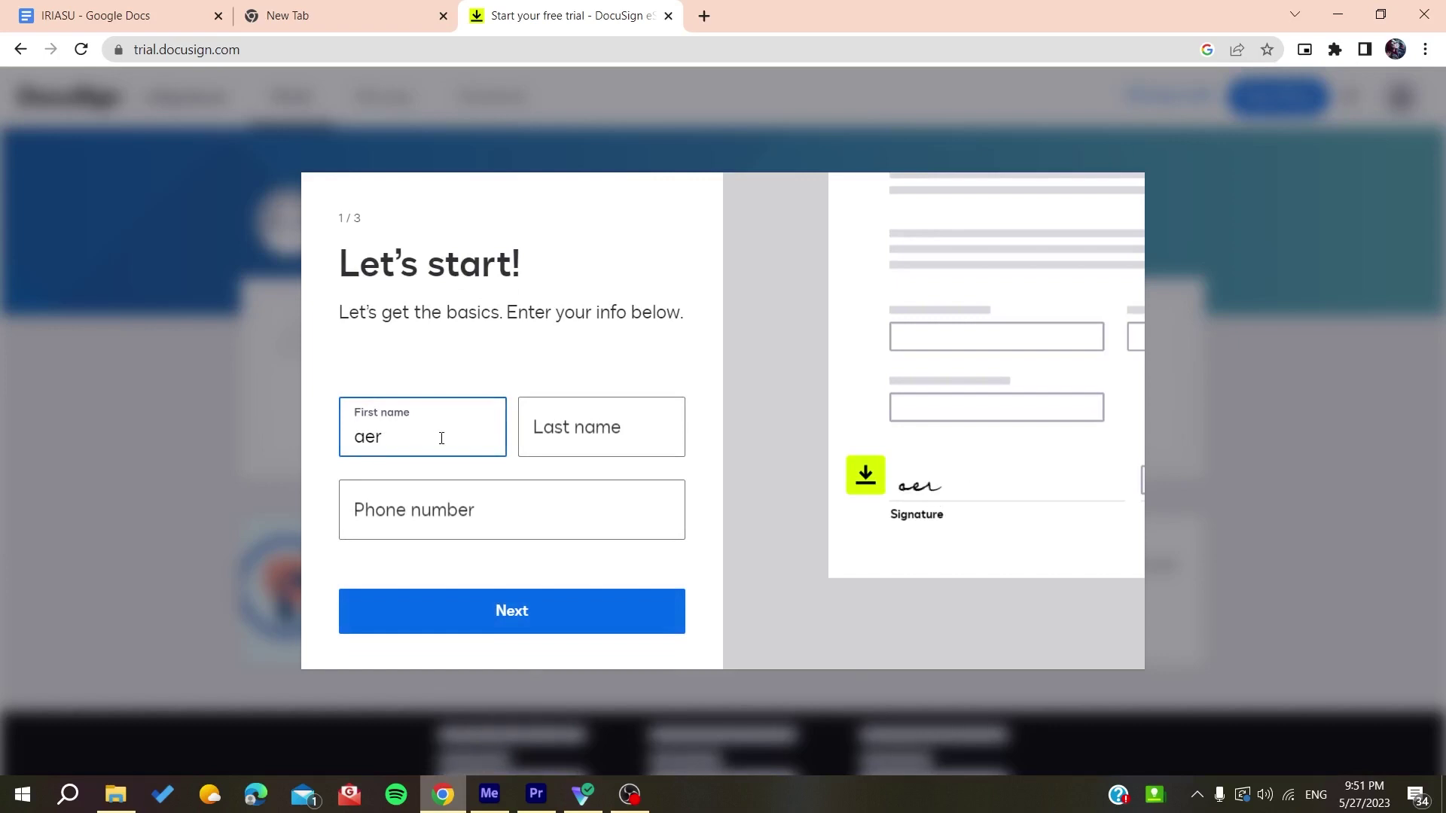
Step: Fill in first and last names, dismiss the phone suggestions, and continue to verification
key(Tab)
text(qwe)
click(424, 523)
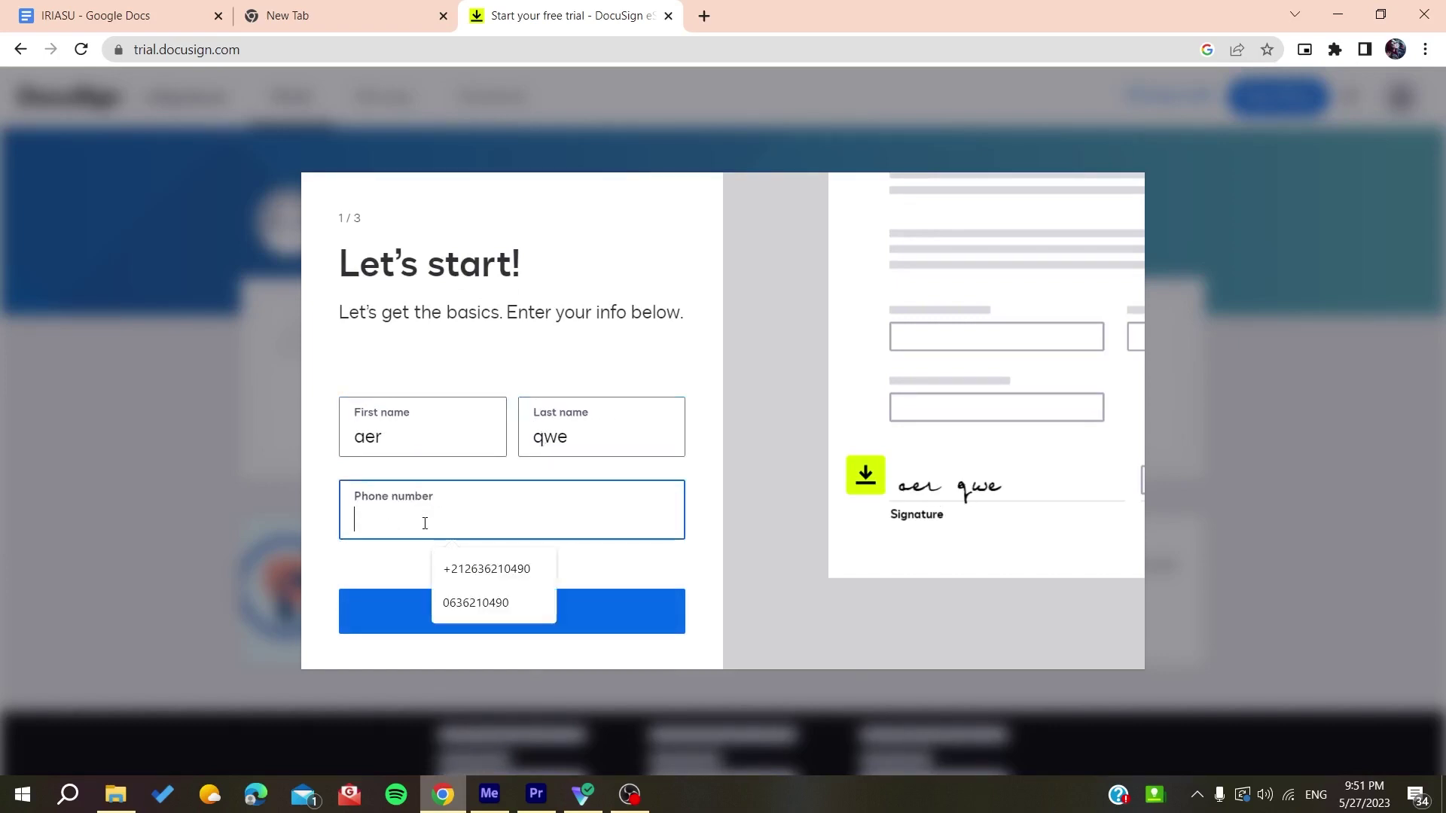
click(599, 607)
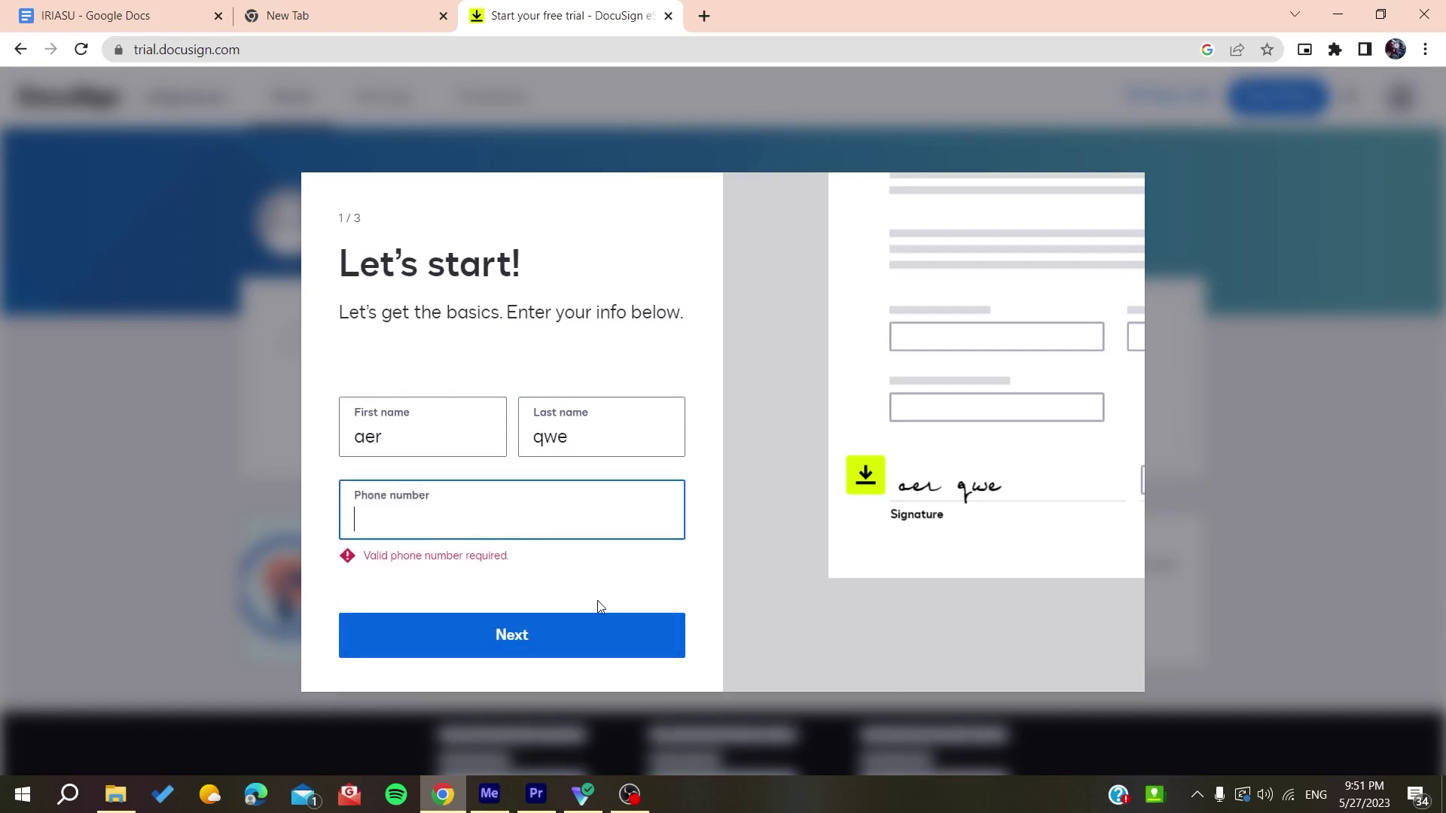
click(498, 516)
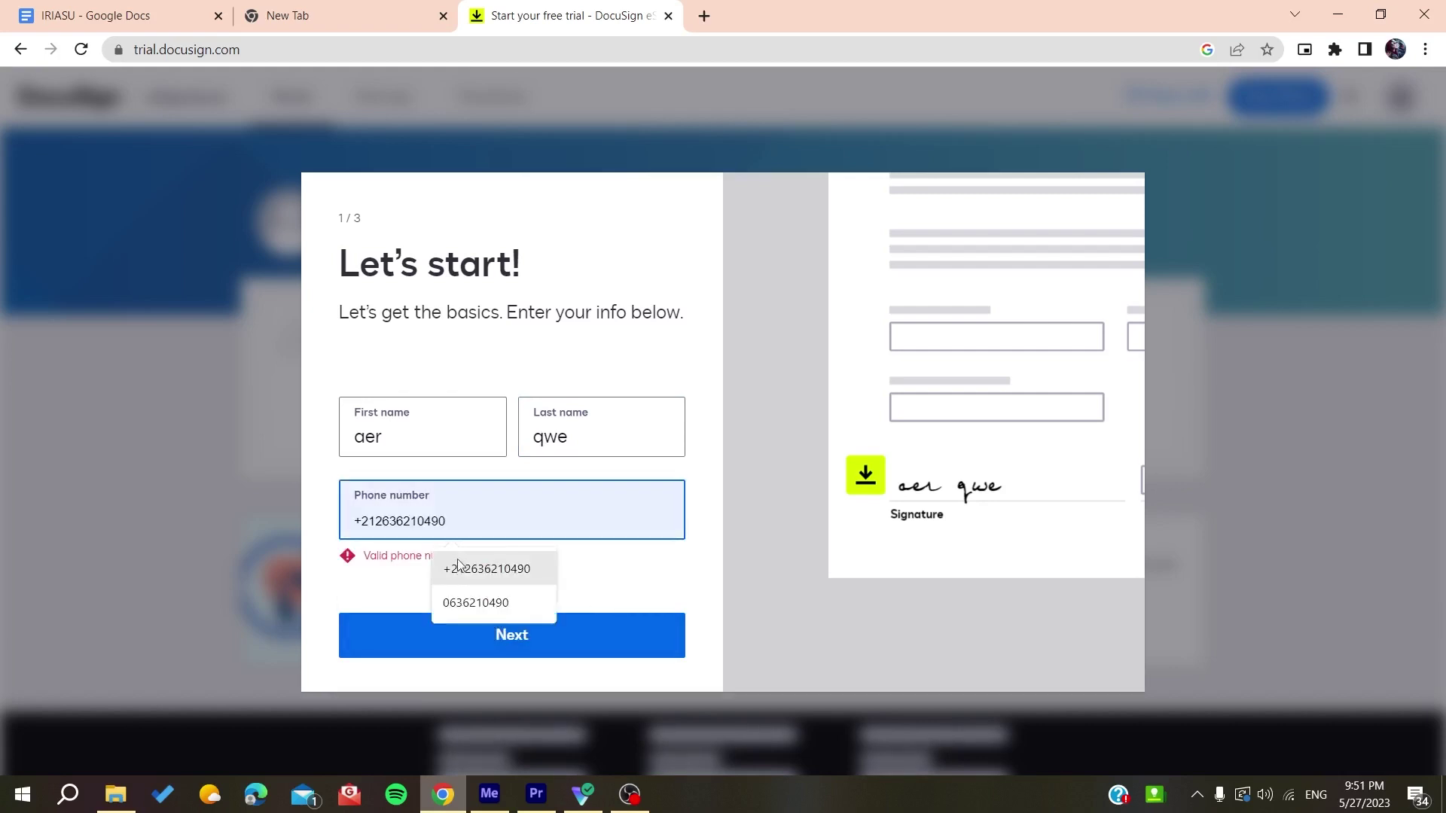
click(667, 599)
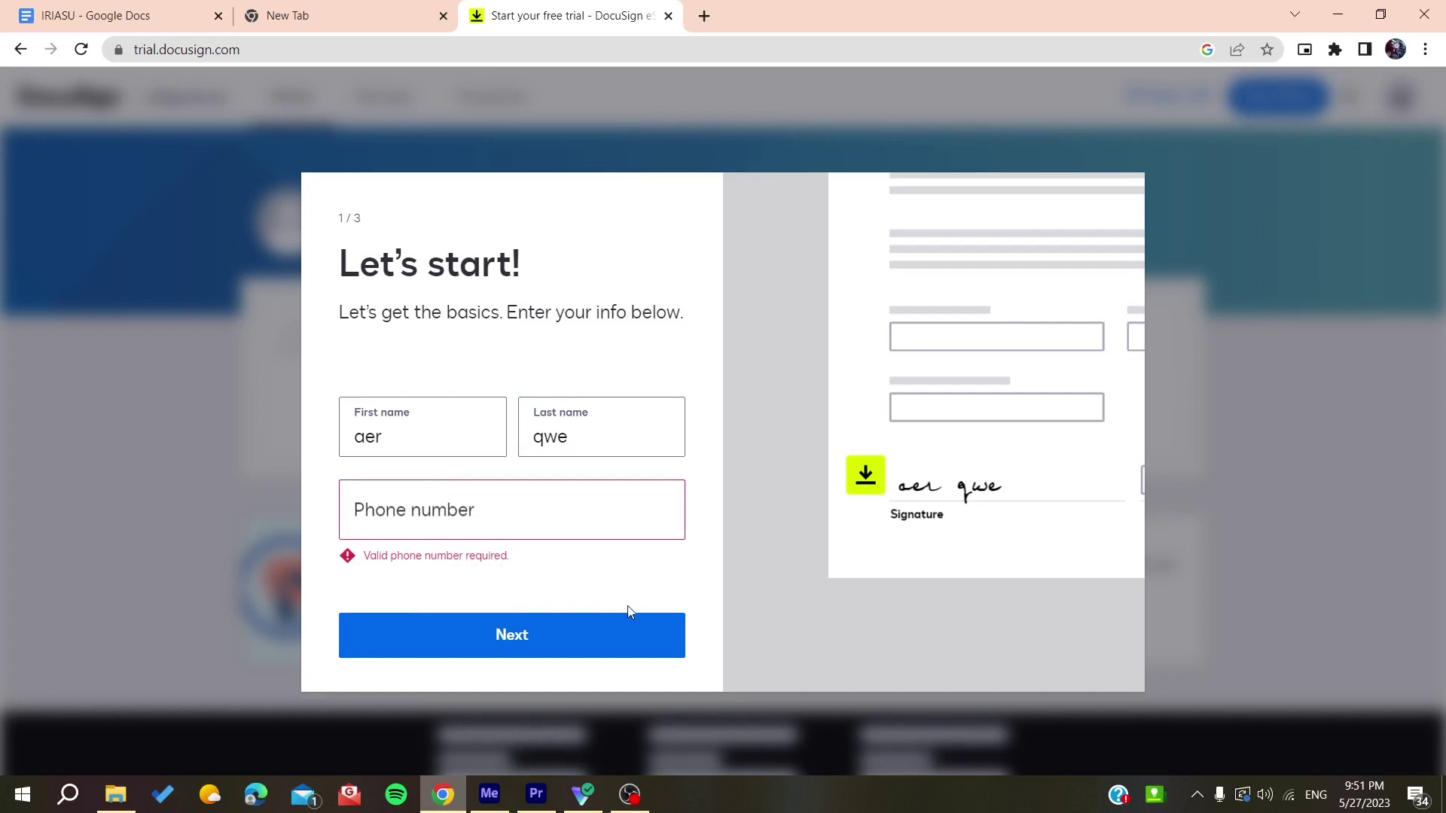
click(577, 633)
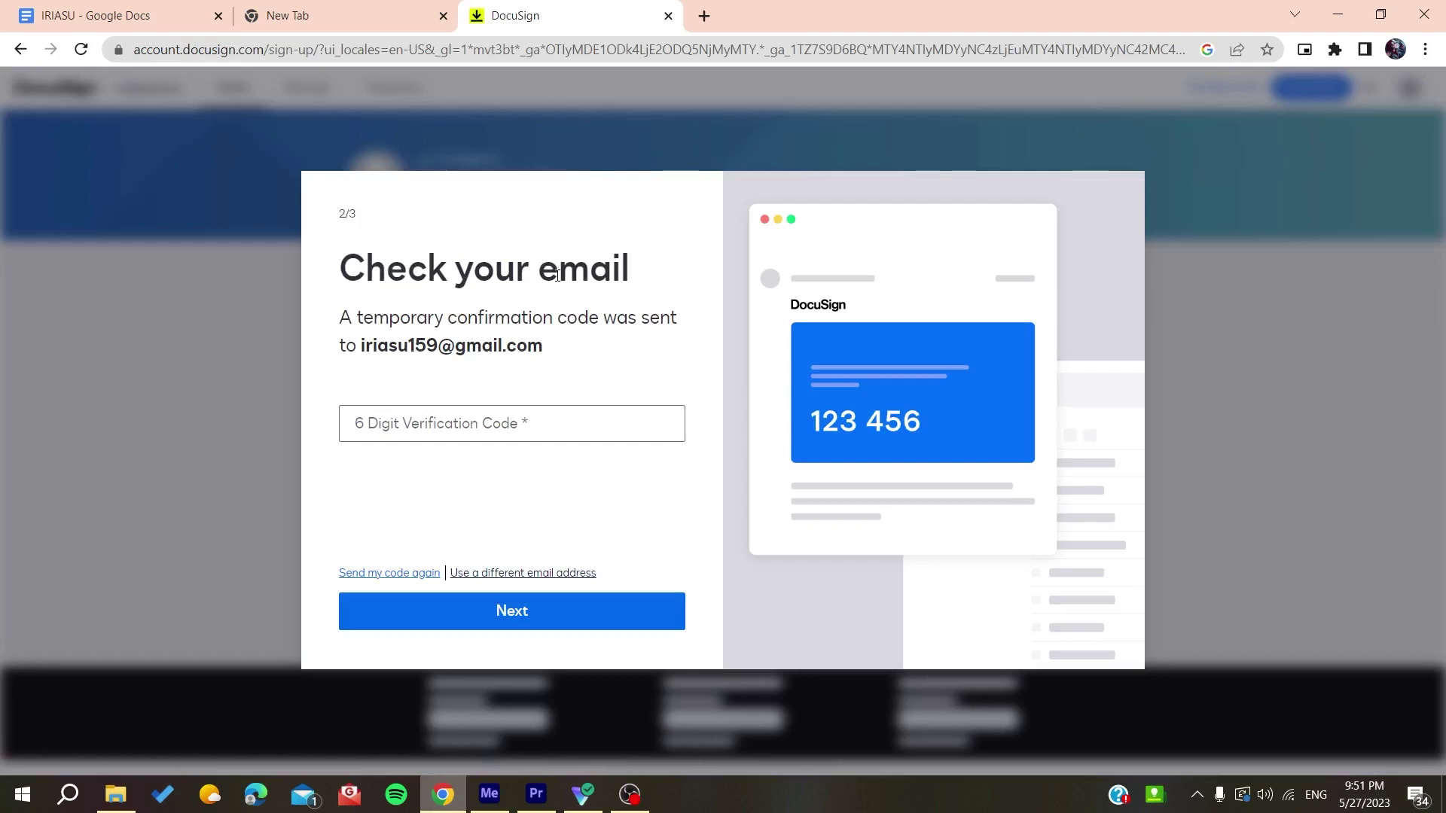
Step: Enter the emailed six-digit verification code and submit it
click(488, 427)
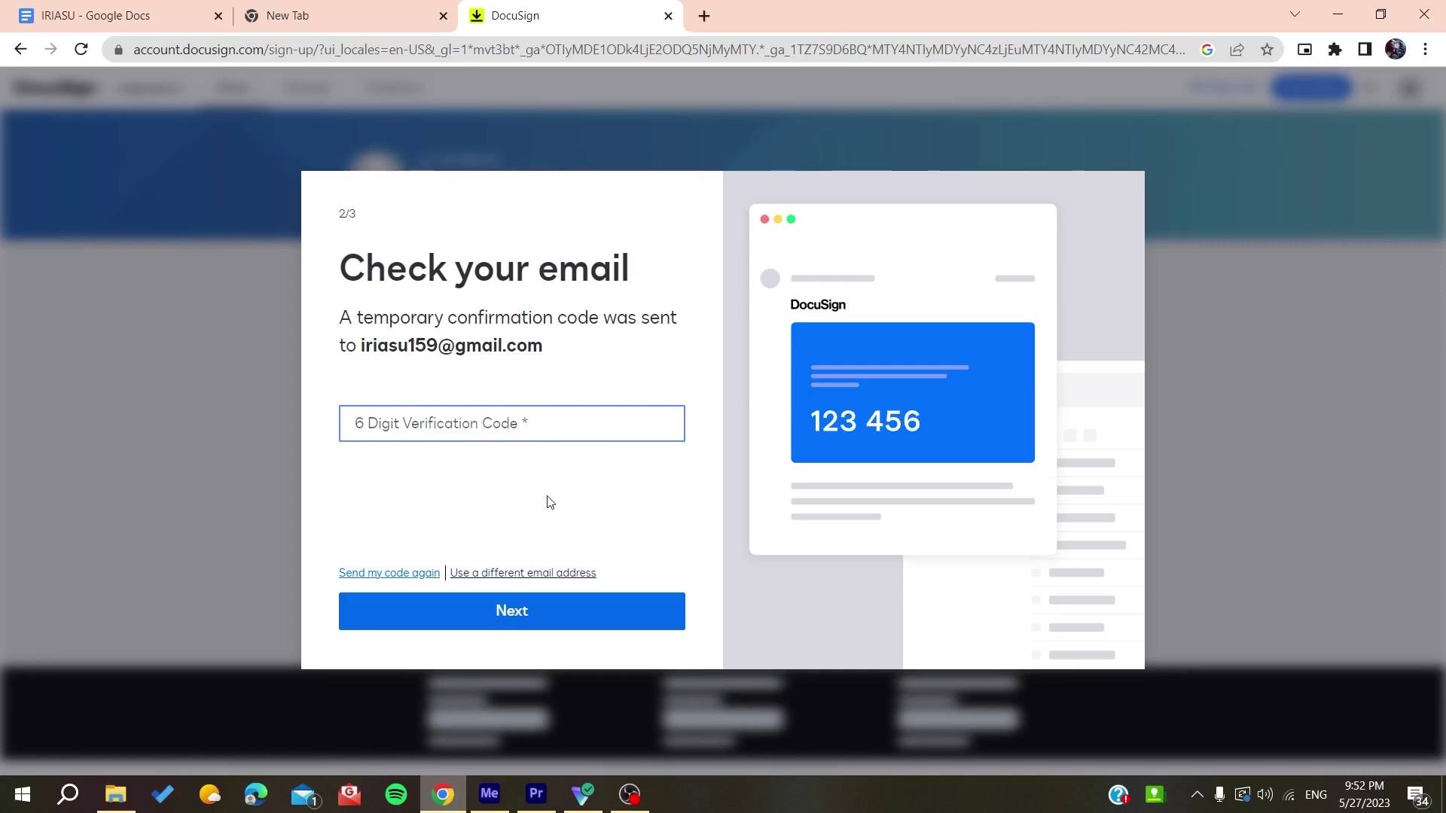
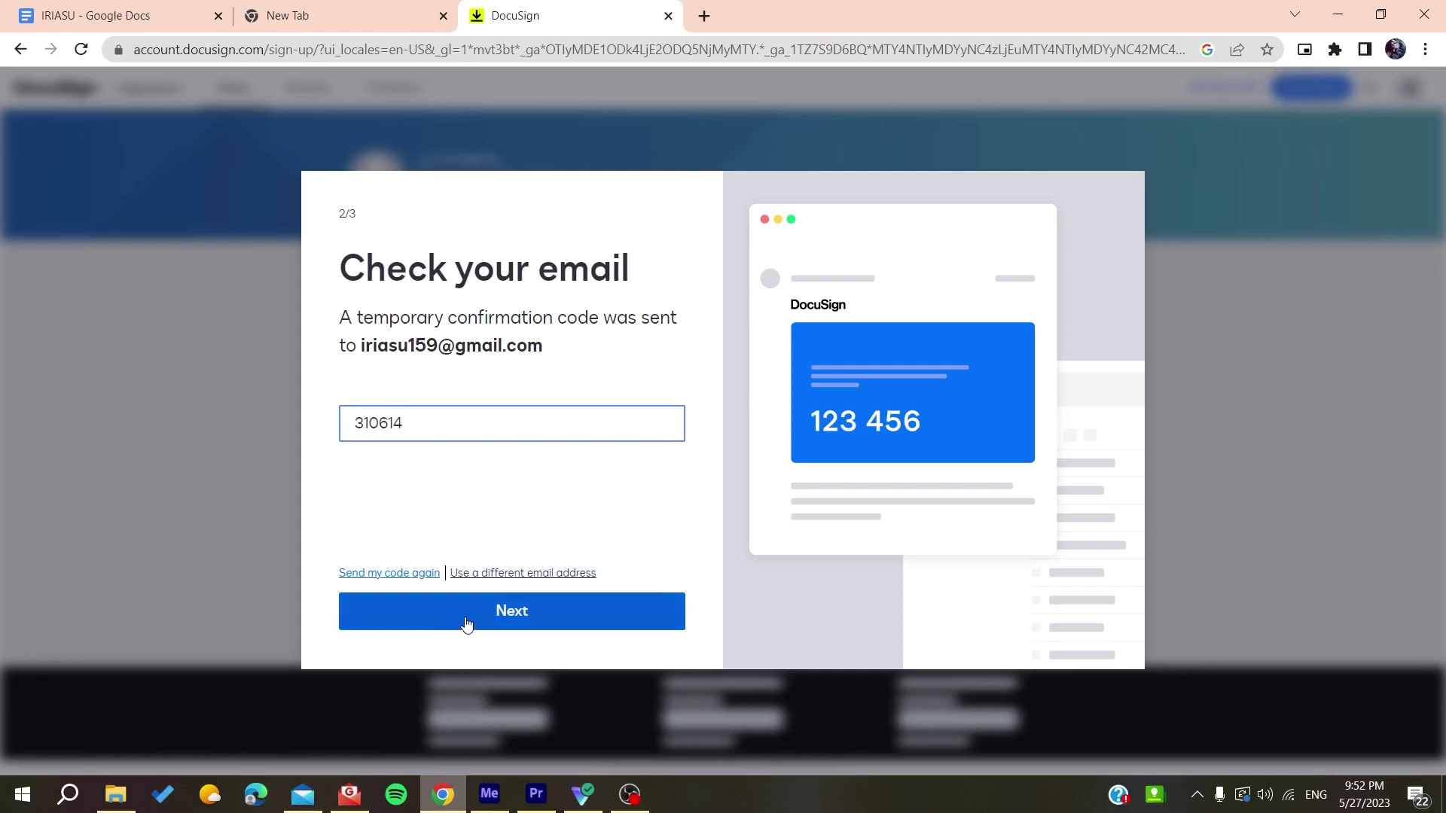
click(467, 625)
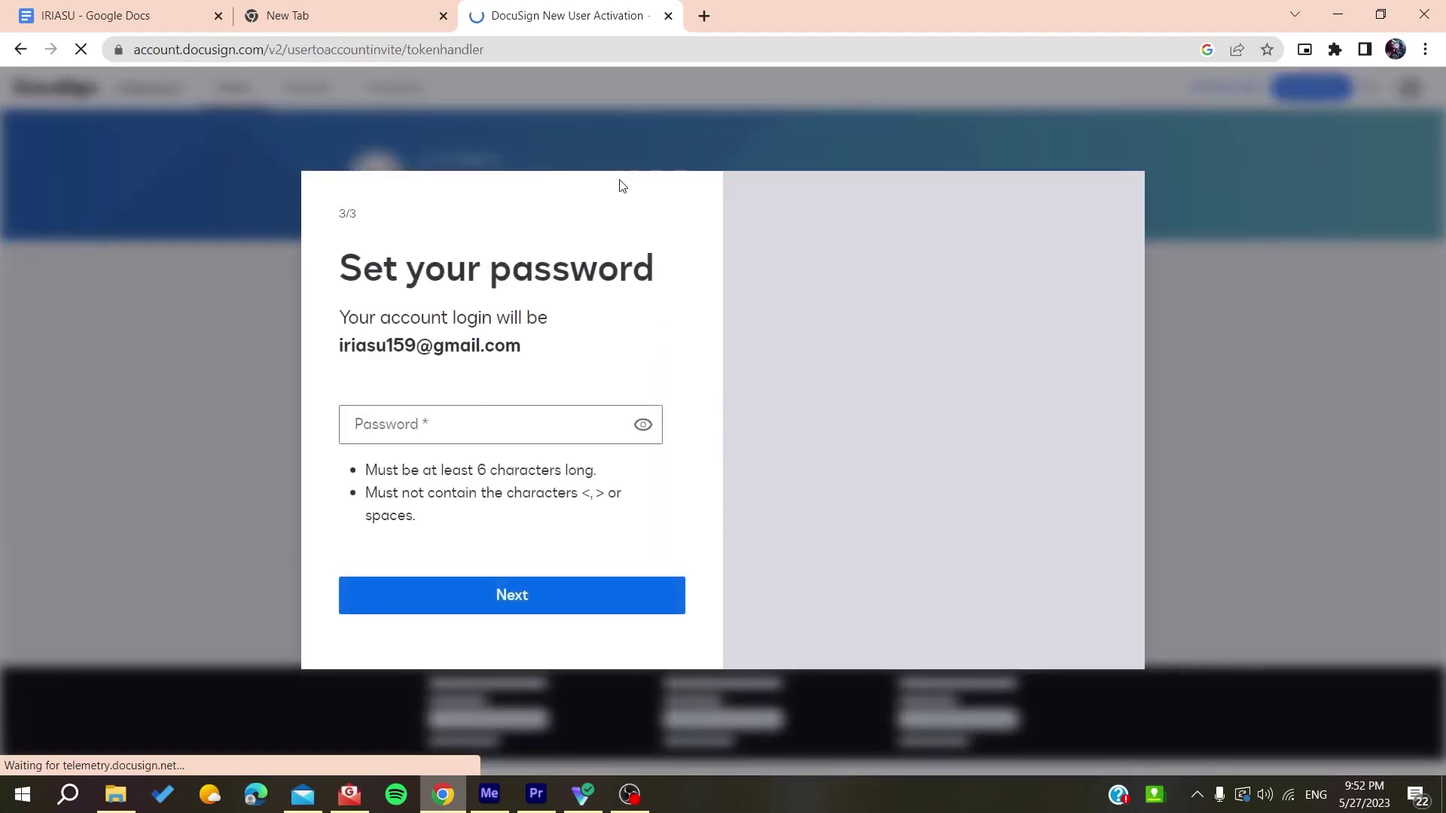
Step: Set the new account password and choose Never for Chrome's save-password offer
click(447, 414)
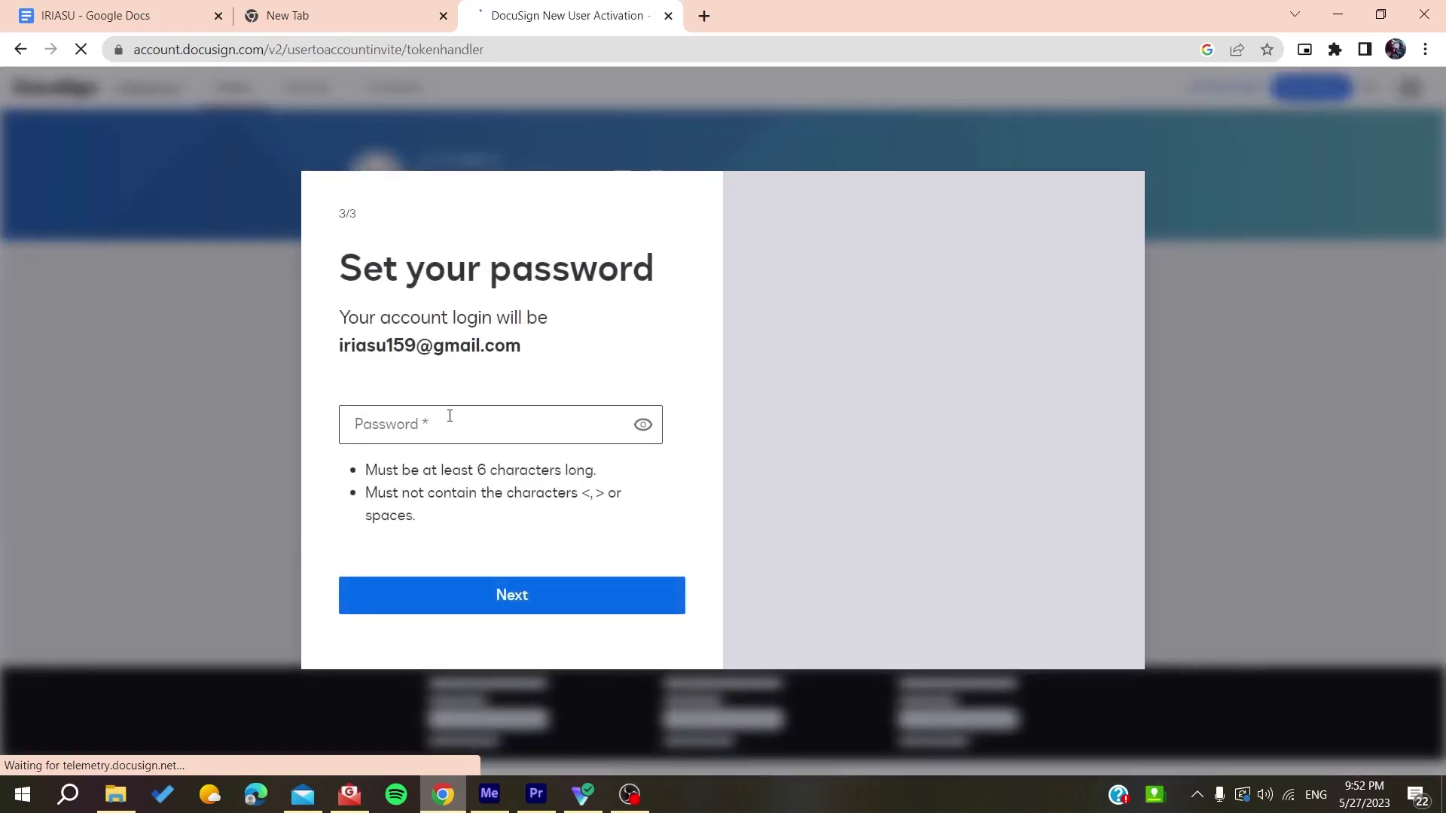
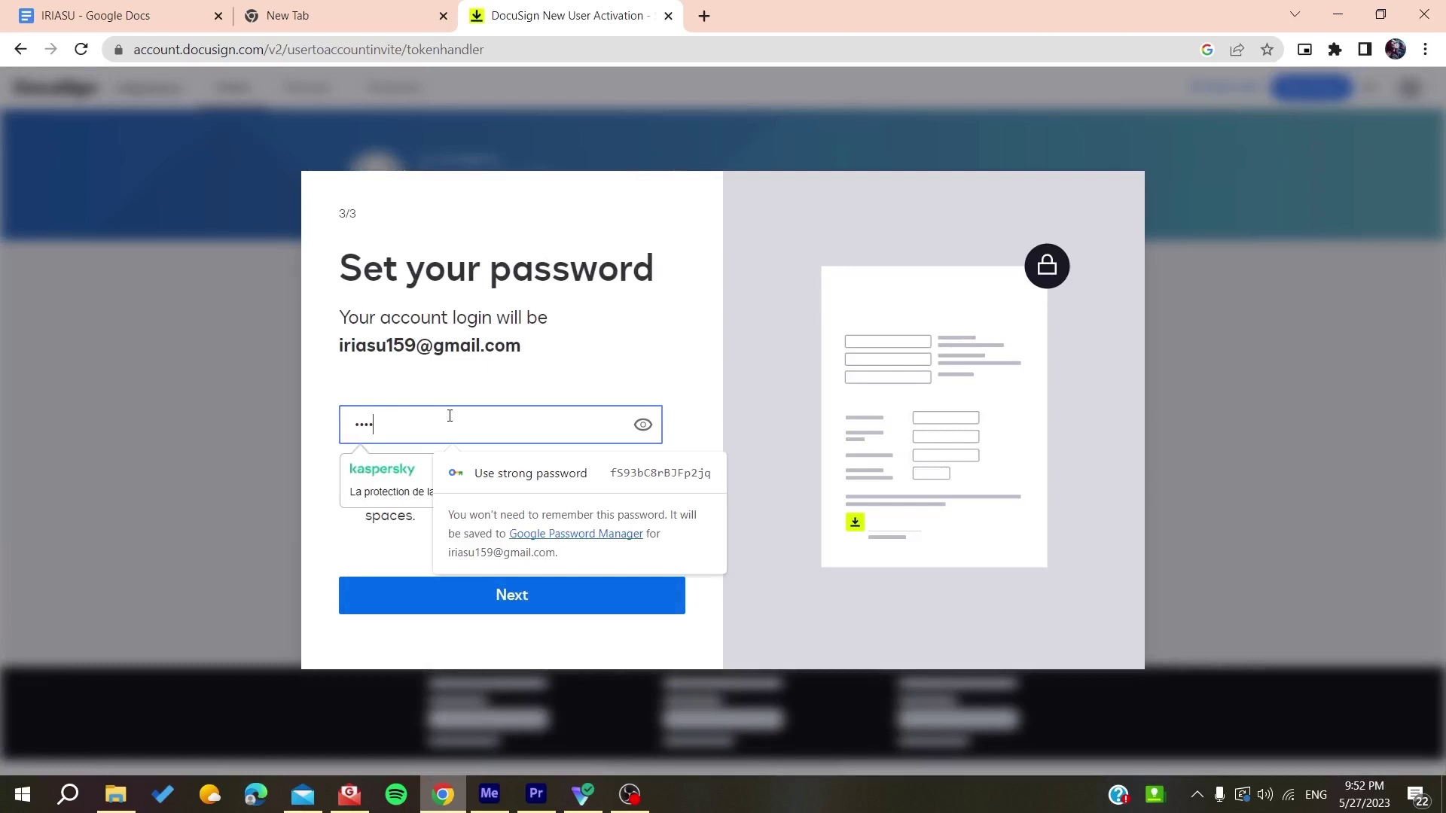
click(379, 608)
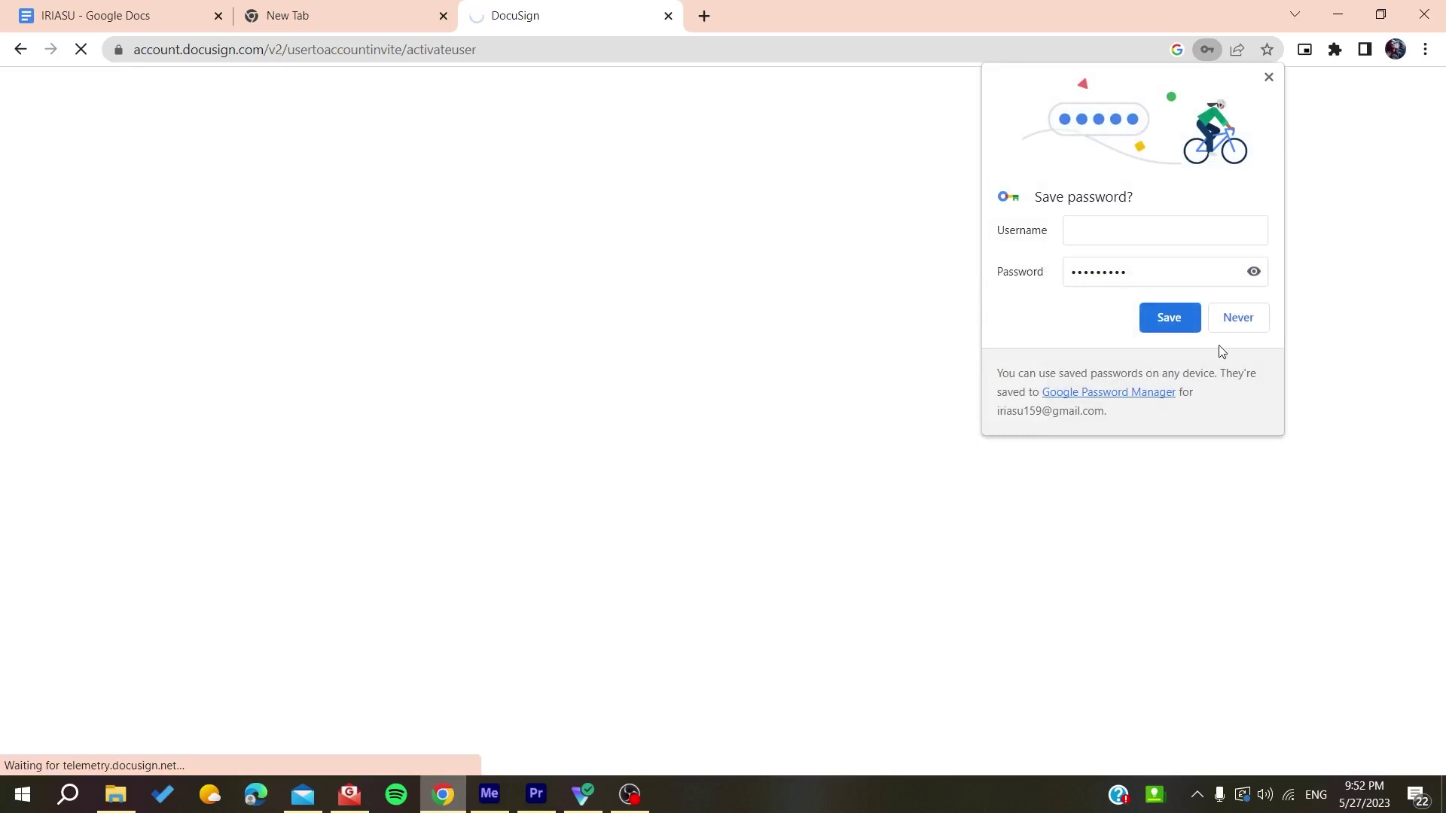
click(1234, 328)
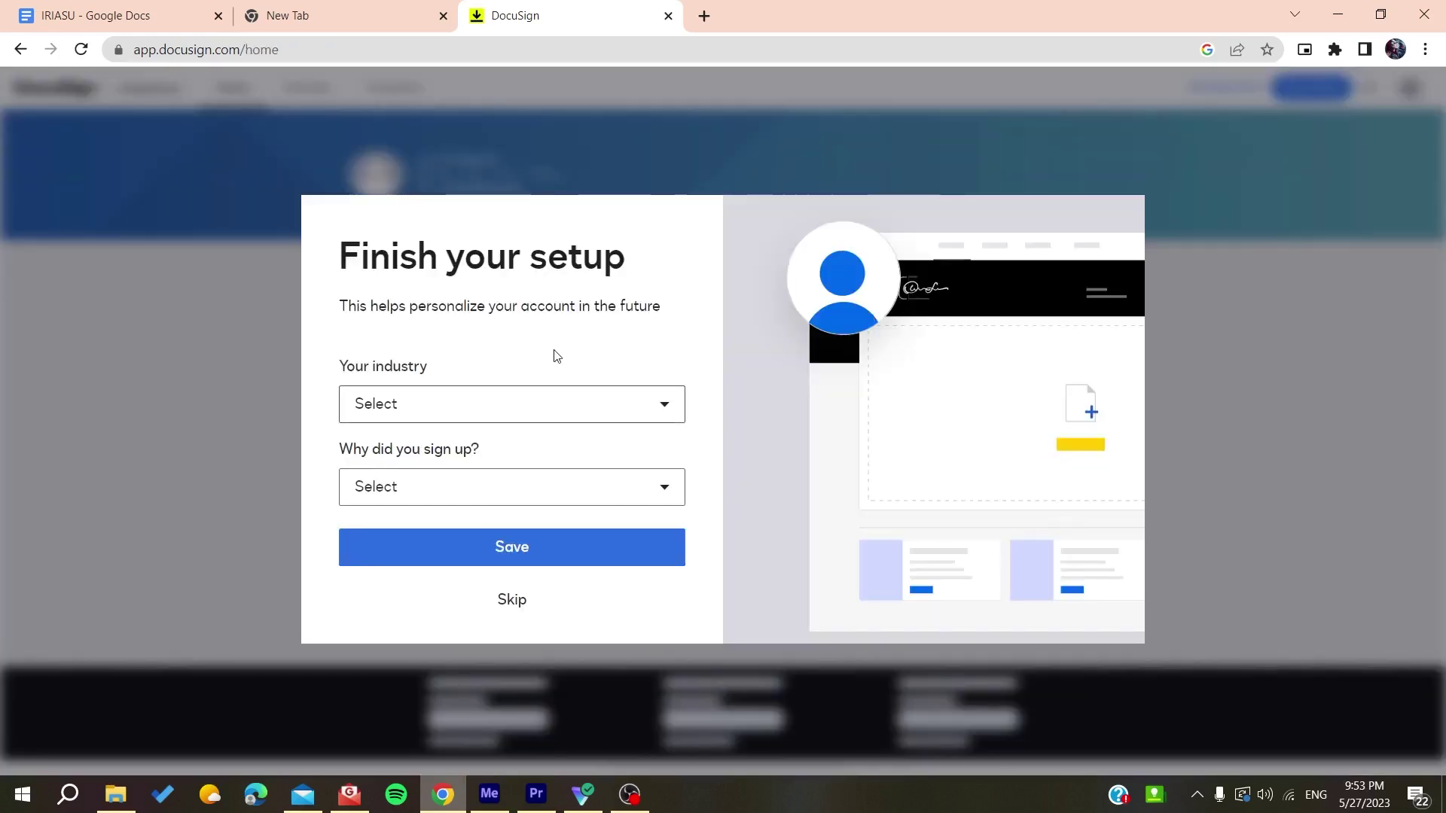
Step: Skip the 'Finish your setup' questions and the 'All done!' explore-sending prompt
drag(364, 254, 676, 271)
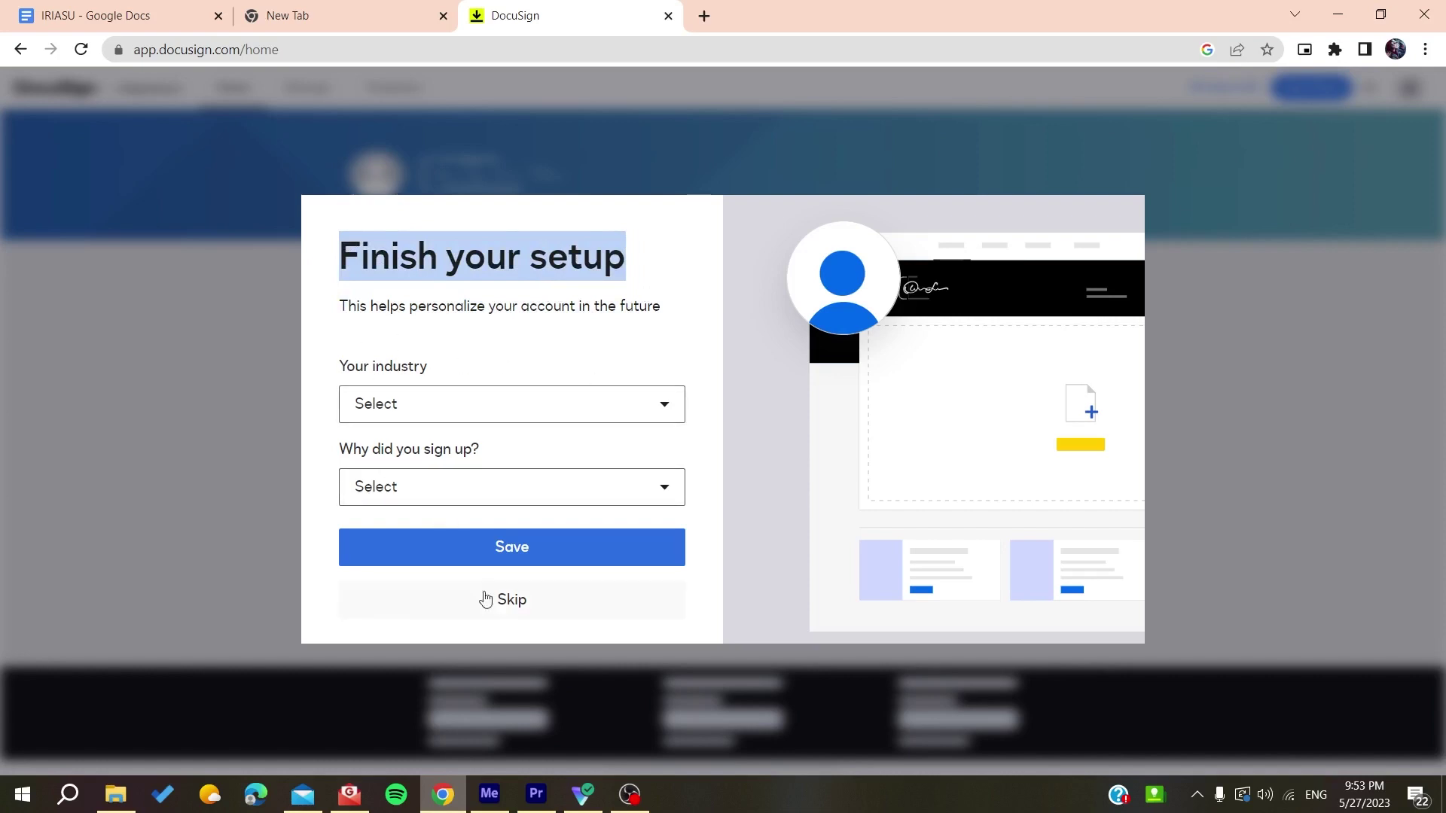
click(508, 604)
click(514, 602)
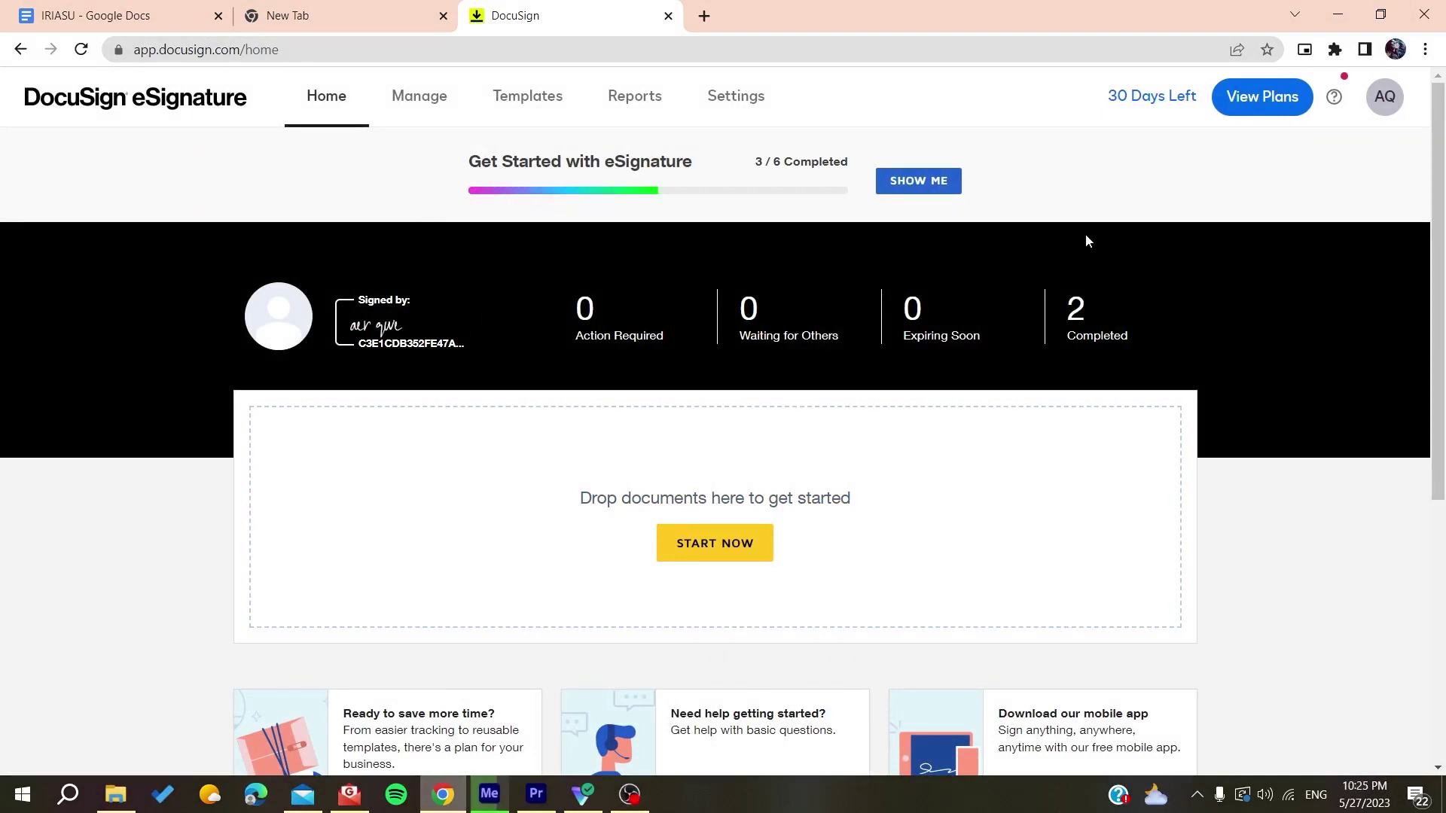
Step: Choose Manage Profile from the AQ avatar account menu
click(1390, 98)
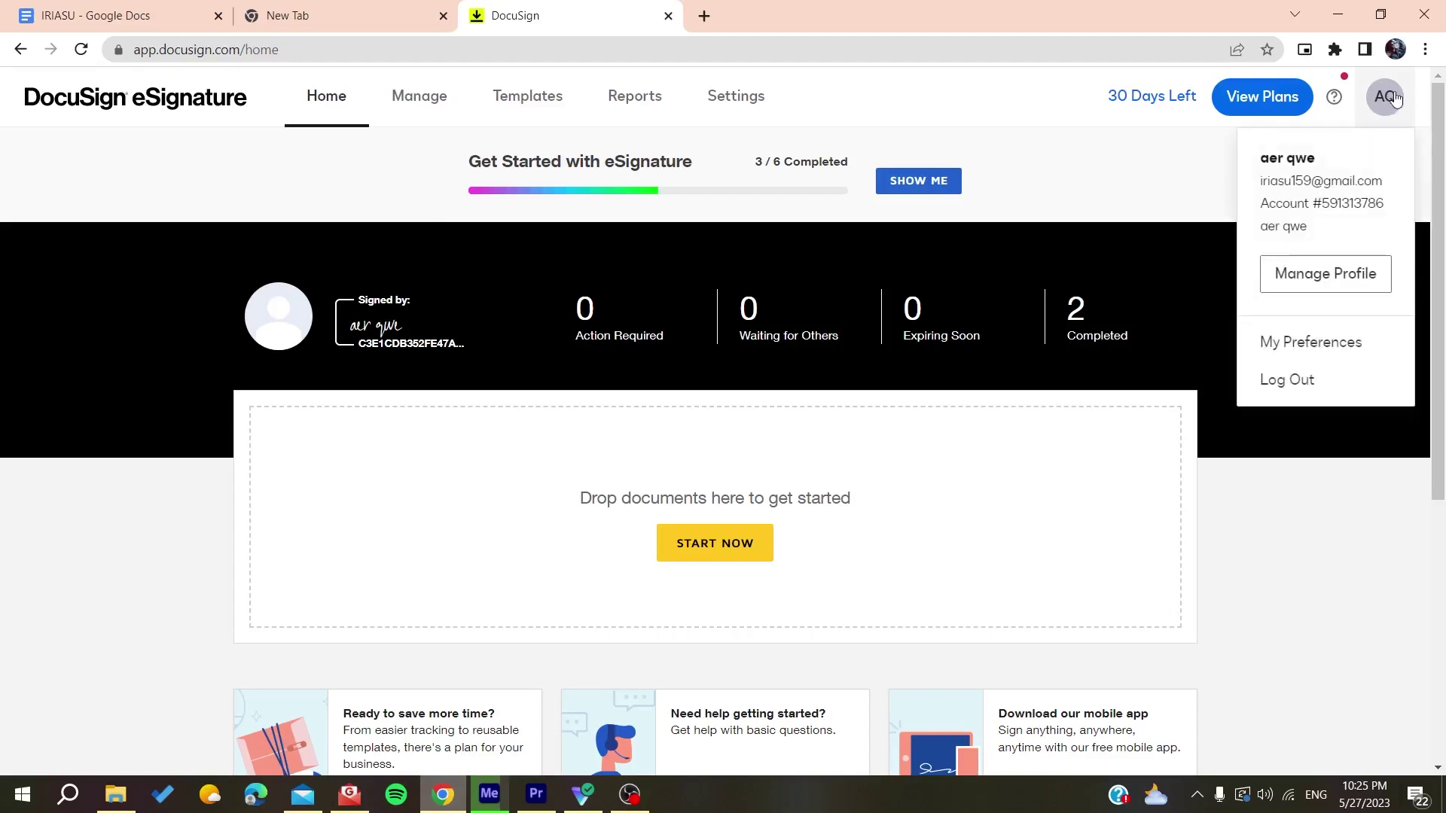
click(1312, 273)
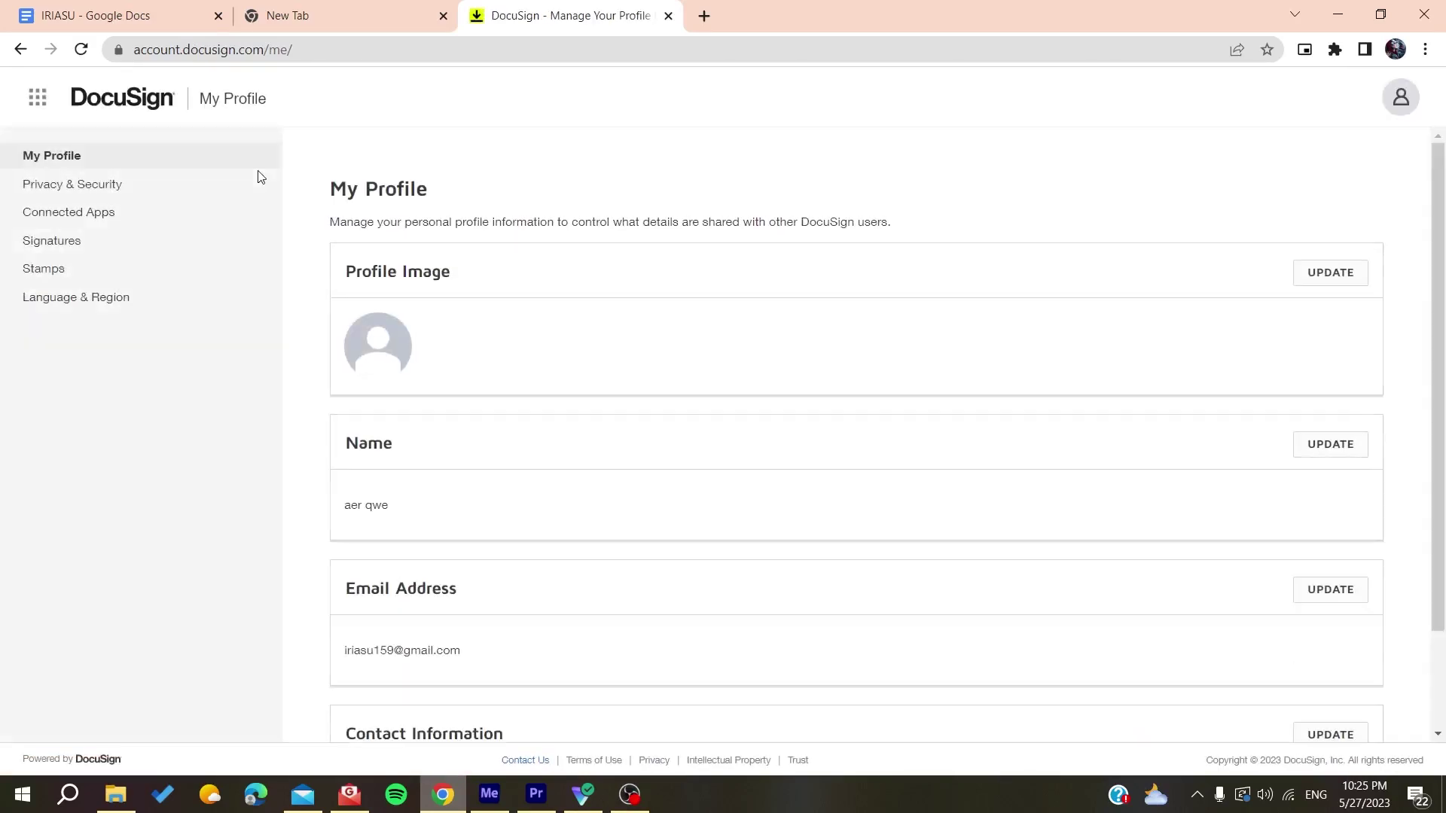
Step: Open Signatures, choose Delete from the signature's Actions menu, then close the confirmation
click(76, 248)
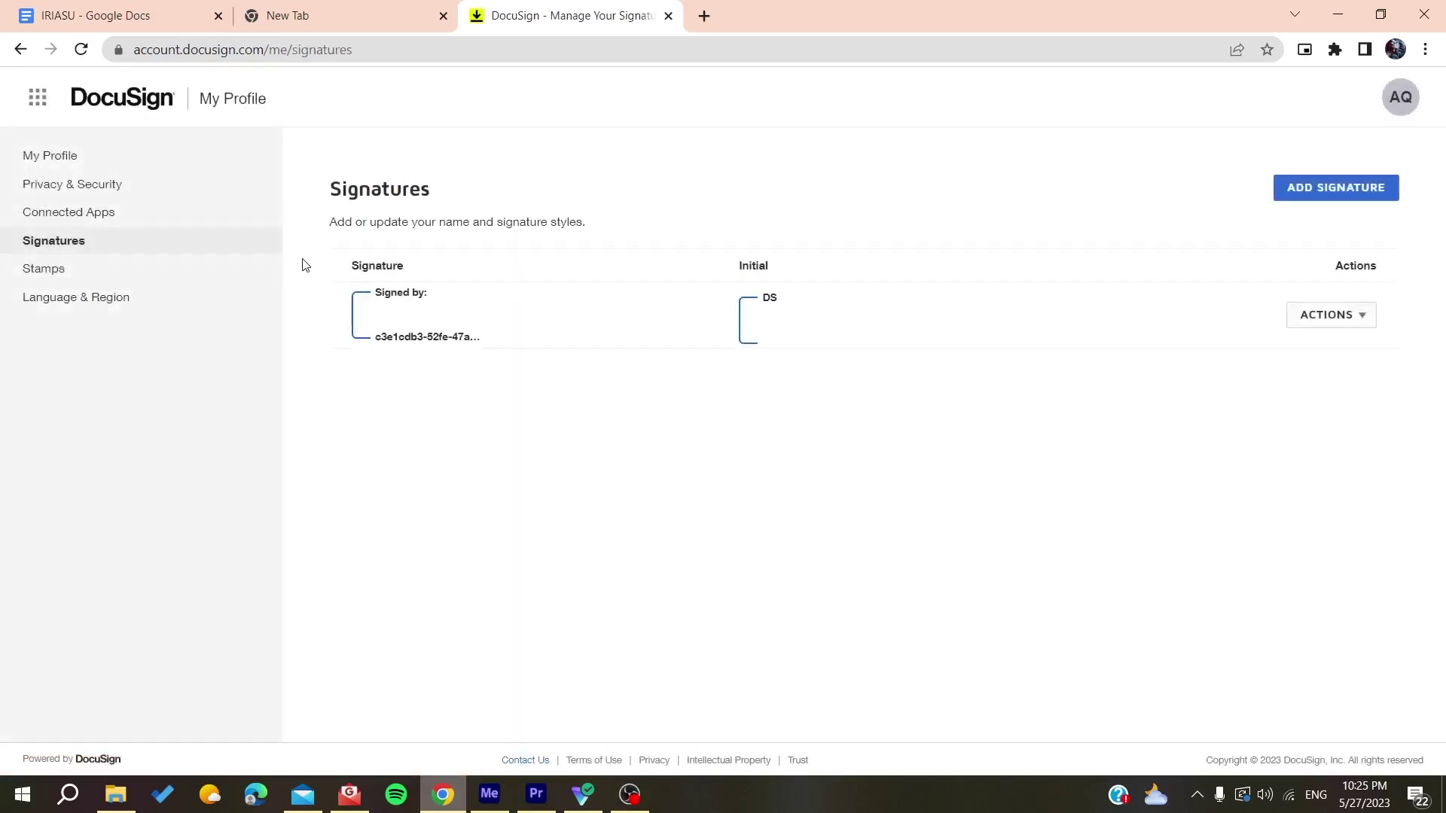
click(1340, 317)
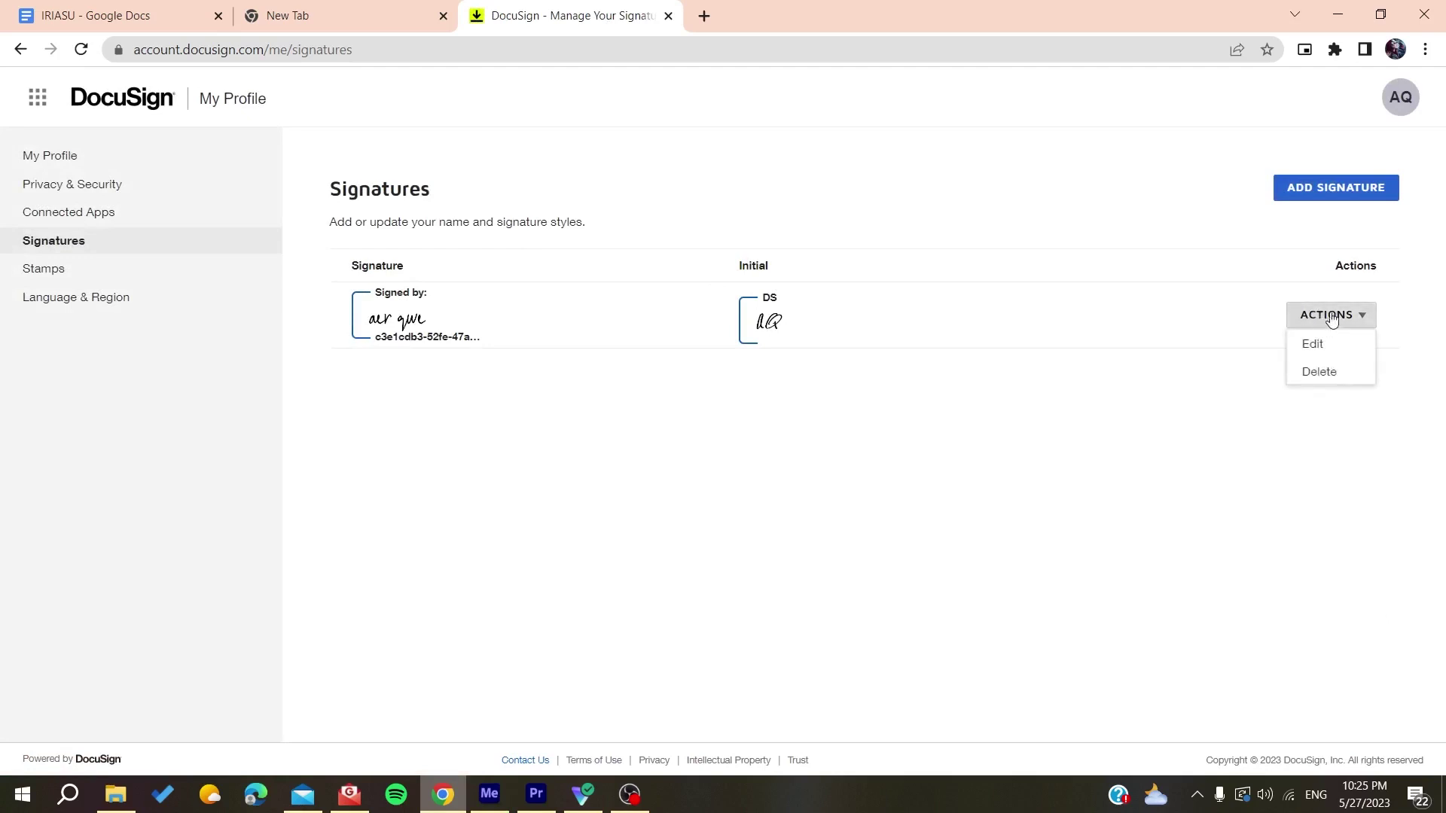
click(1317, 372)
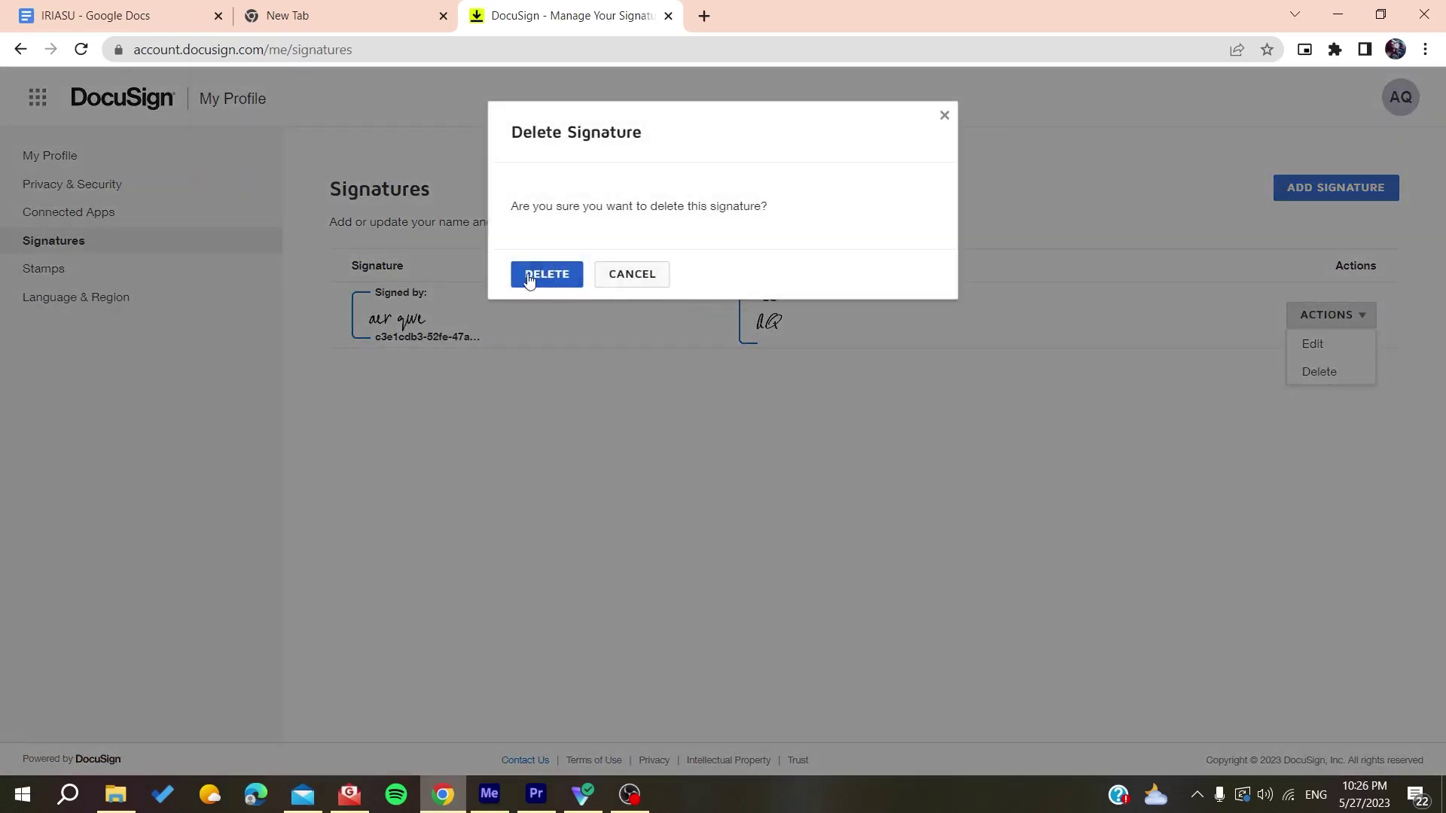
click(943, 116)
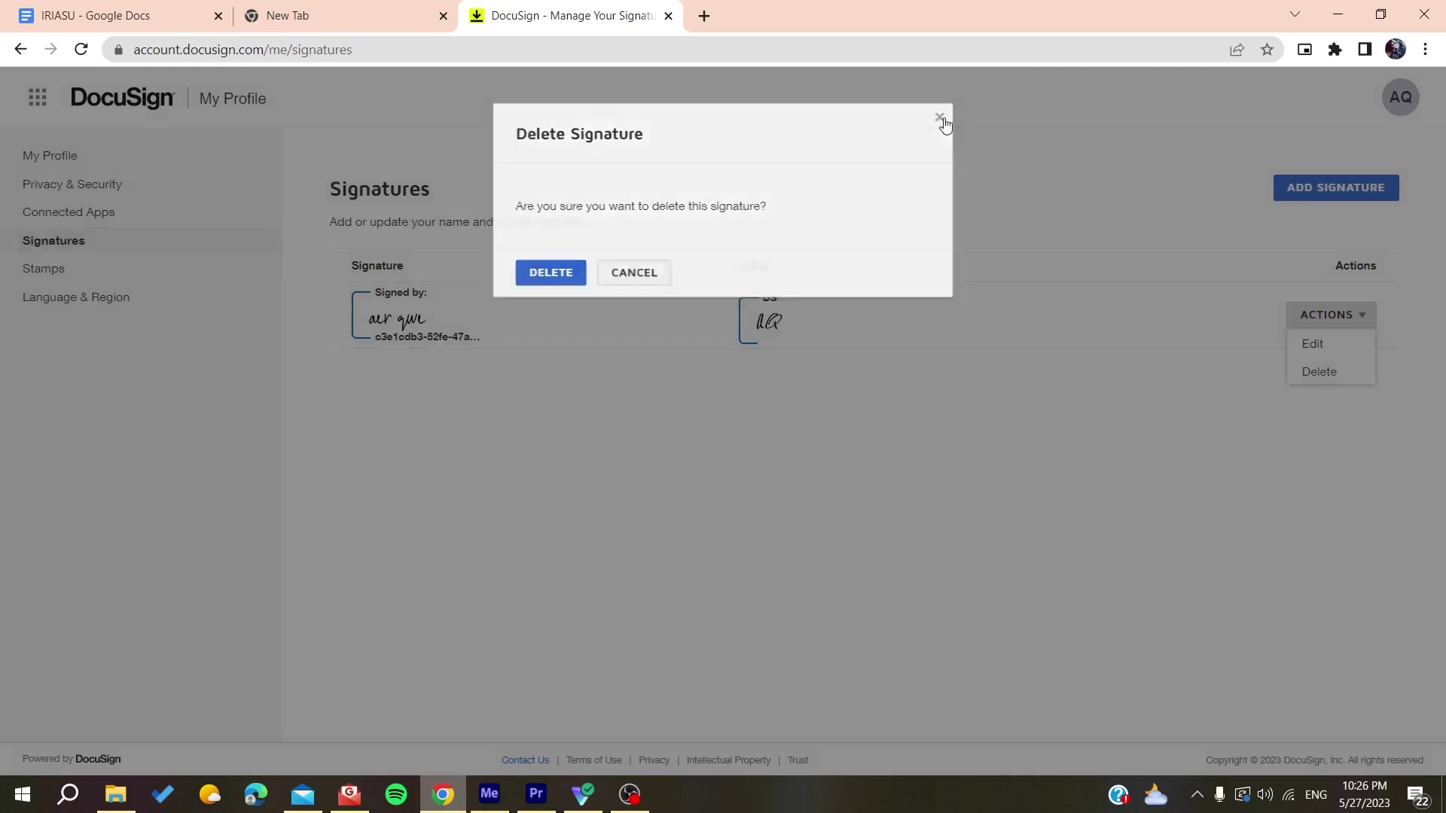